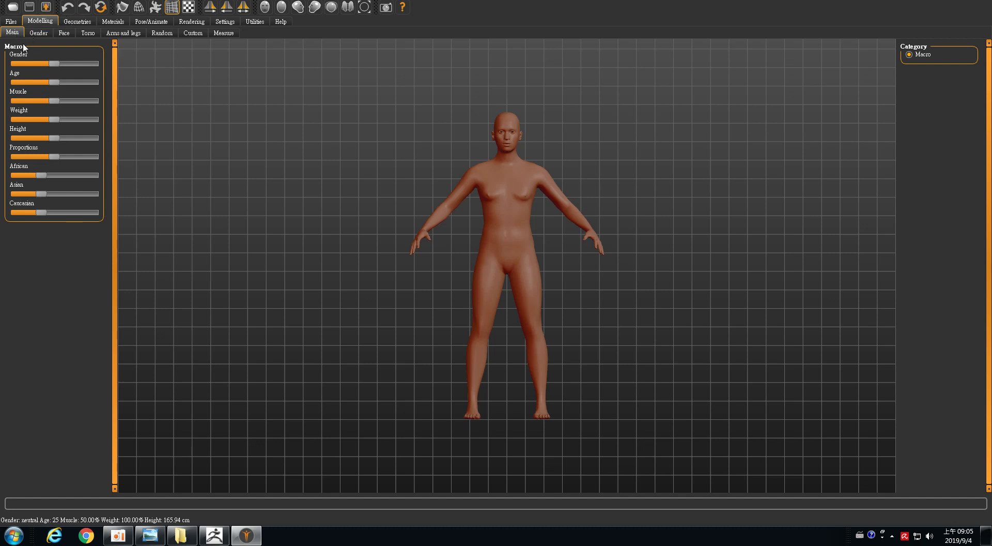
- Shift the figure toward 58.7% female and lower its Caucasian share so it's mostly Asian
{"action": "left_click_drag", "start_coordinate": [57, 64], "coordinate": [50, 216]}
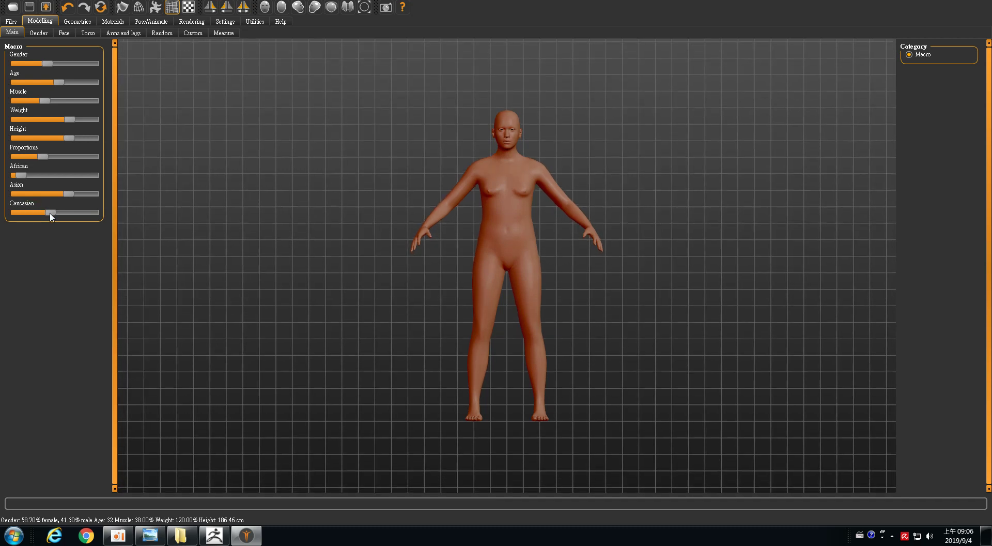
{"action": "left_click_drag", "start_coordinate": [51, 216], "coordinate": [18, 213]}
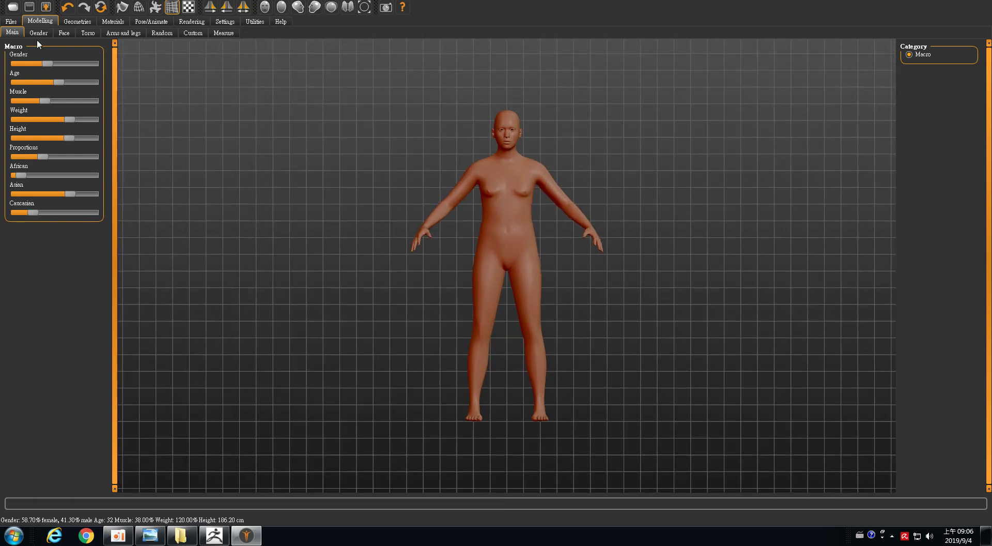
{"action": "left_click", "coordinate": [38, 33]}
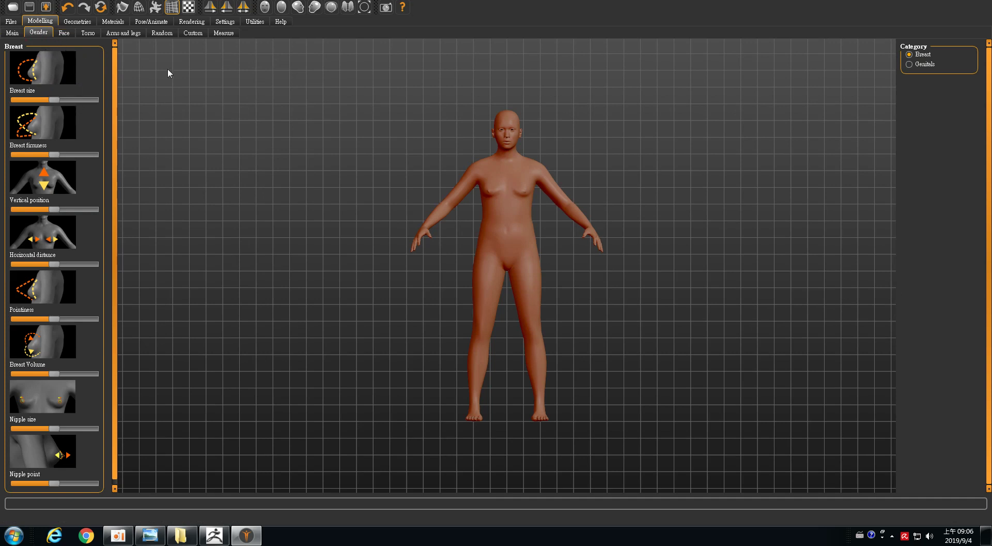
- Browse the Face, Torso, Arms and legs, Random, Custom and Measure sub-tabs, ending on Main
{"action": "left_click", "coordinate": [64, 33]}
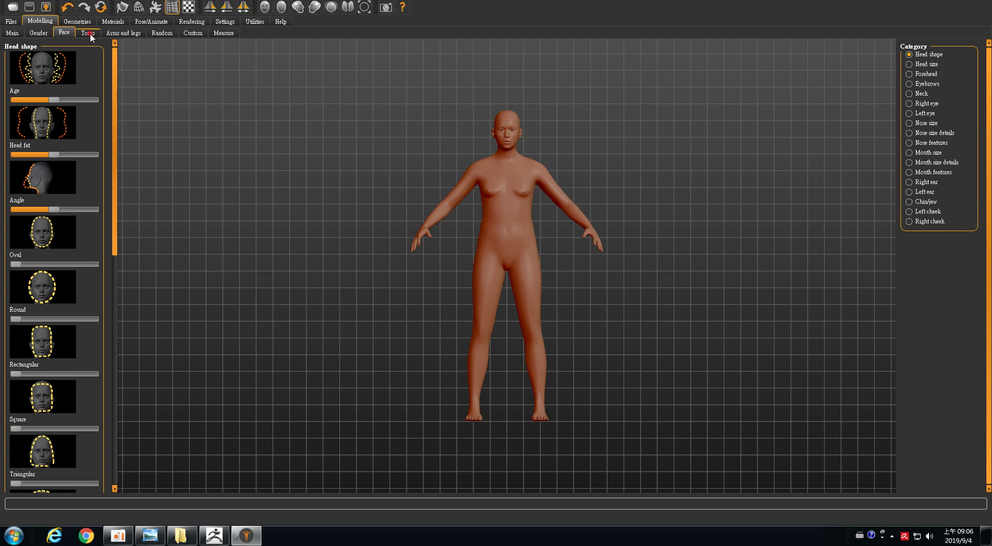
{"action": "left_click", "coordinate": [89, 34]}
{"action": "left_click", "coordinate": [113, 34]}
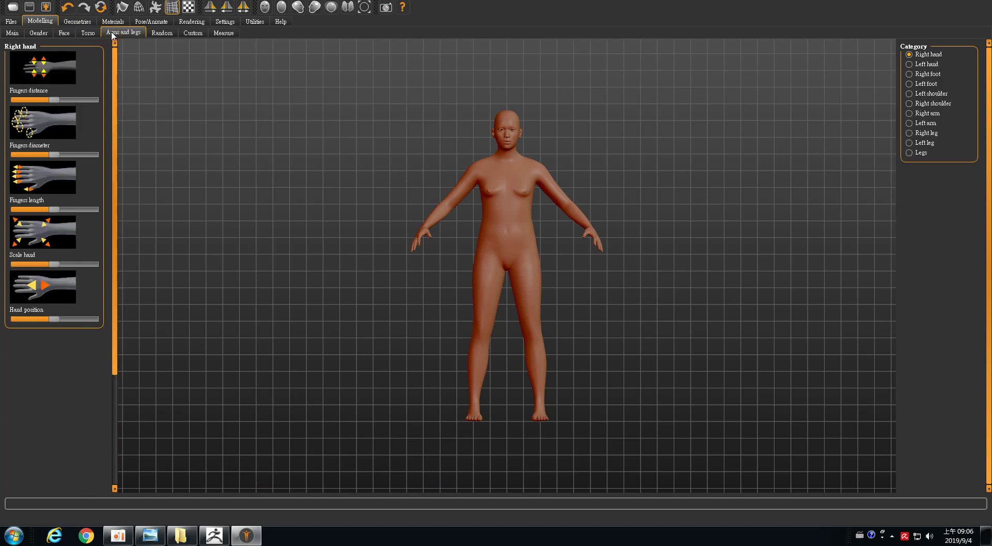
{"action": "left_click", "coordinate": [156, 34]}
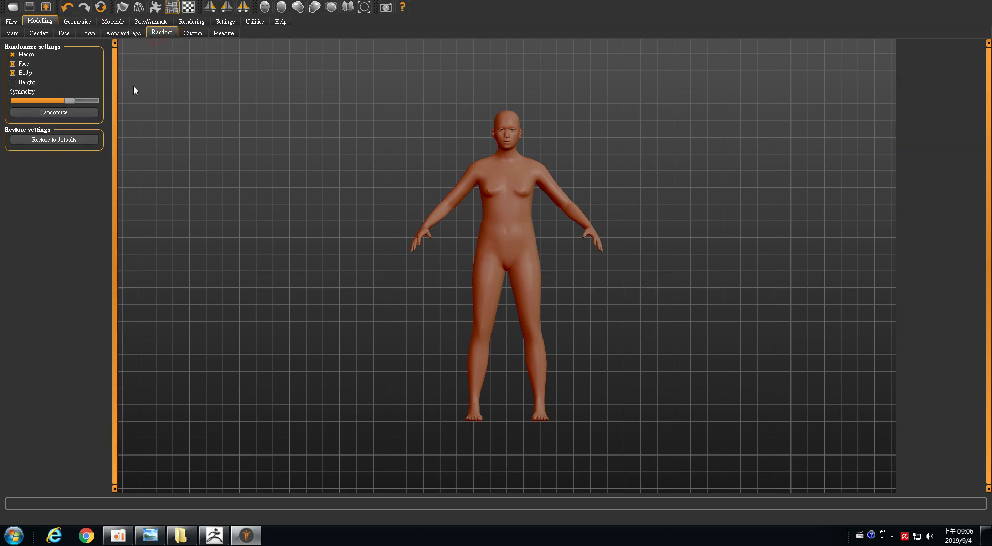
{"action": "left_click", "coordinate": [190, 33]}
{"action": "left_click", "coordinate": [219, 32]}
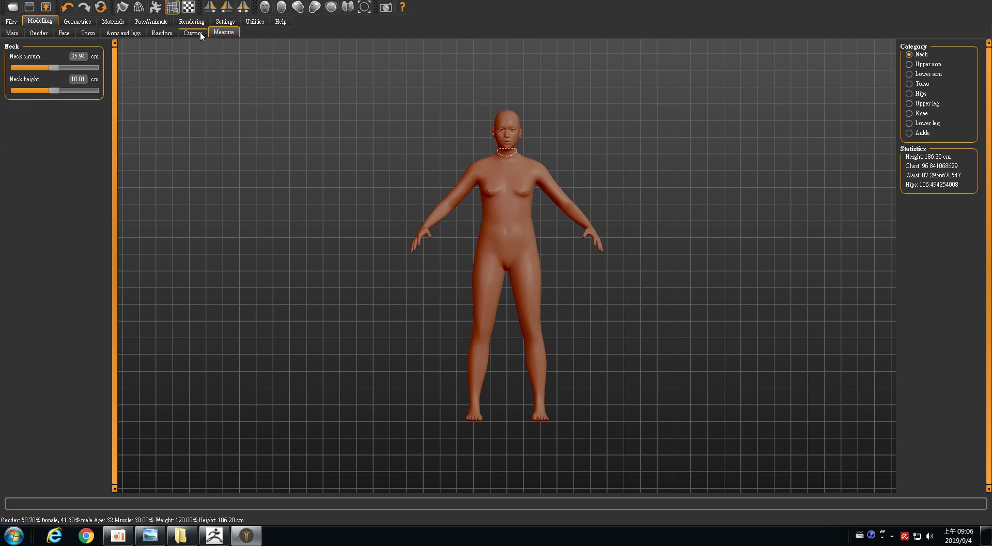
{"action": "left_click", "coordinate": [195, 32]}
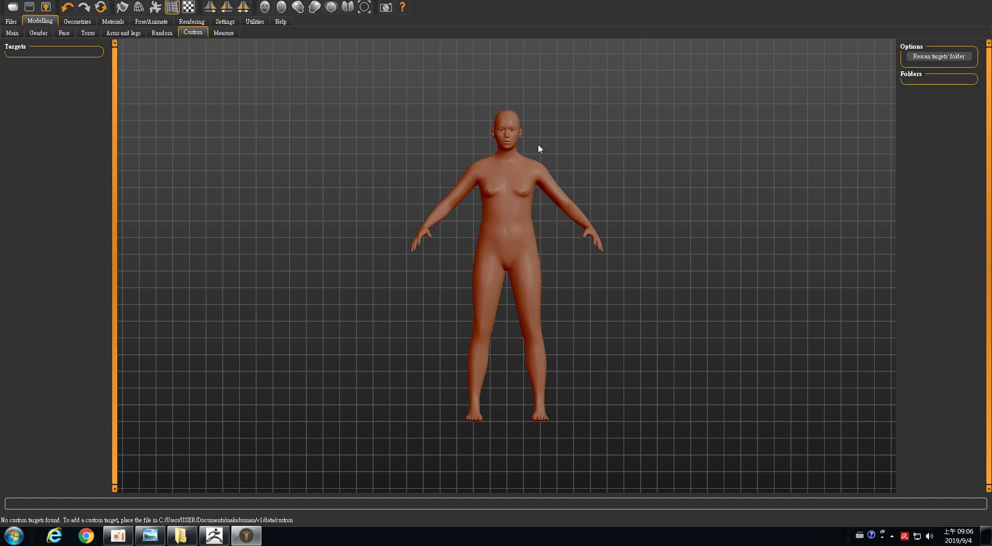
{"action": "left_click", "coordinate": [44, 34]}
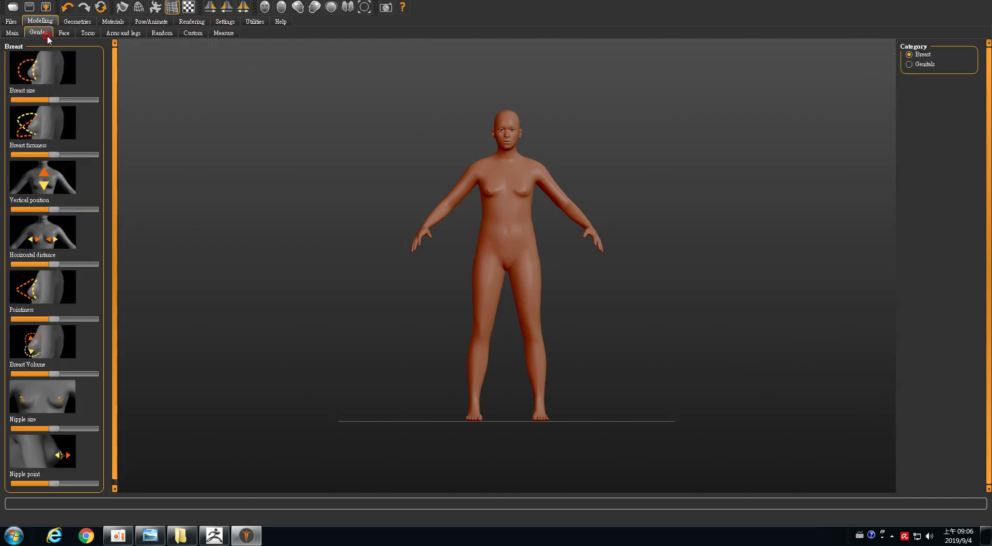
{"action": "left_click", "coordinate": [14, 33]}
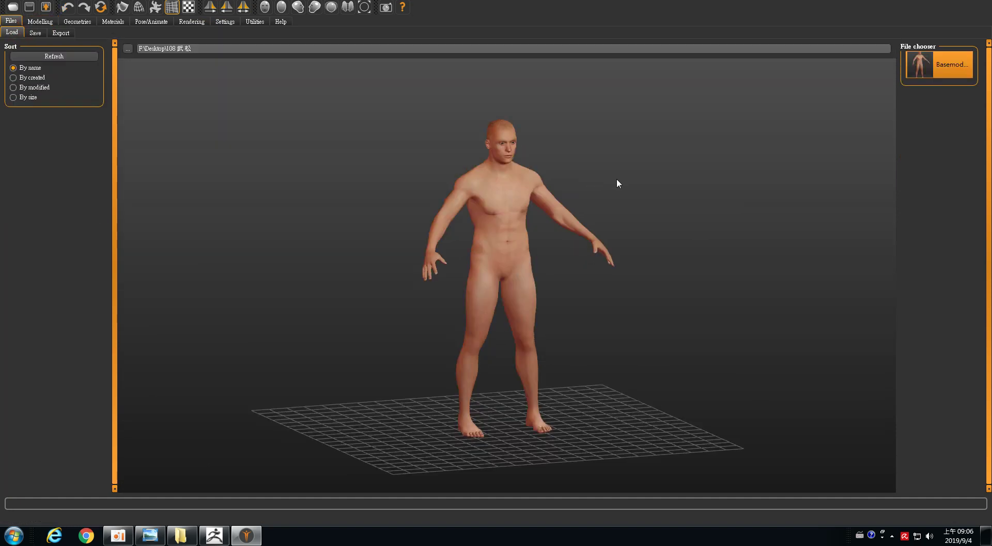
- Turn the figure to face front and bring up the Materials page showing the Middleage caucasian male skin
{"action": "mouse_move", "coordinate": [638, 185]}
{"action": "left_mouse_down"}
{"action": "mouse_move", "coordinate": [587, 179]}
{"action": "mouse_move", "coordinate": [626, 179]}
{"action": "left_mouse_up"}
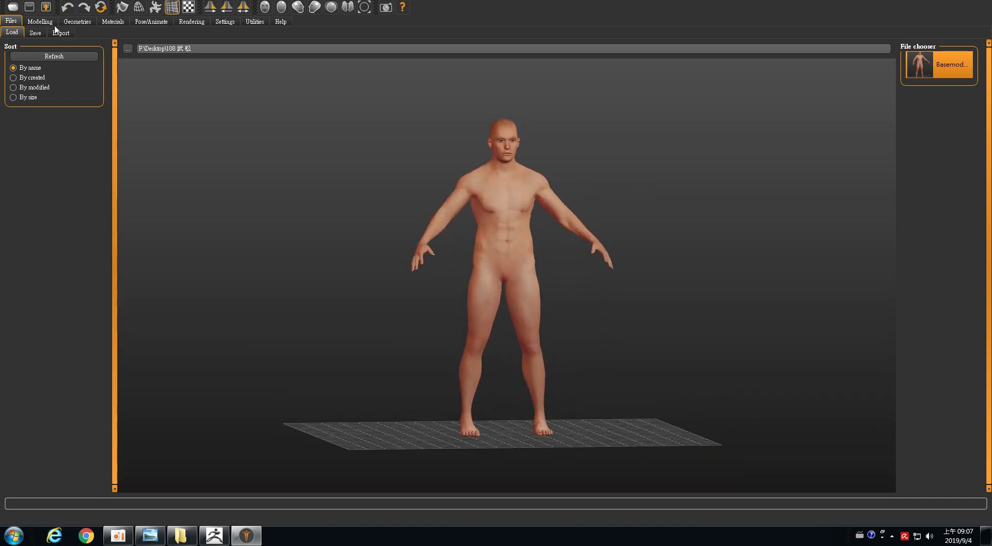
{"action": "left_click", "coordinate": [40, 22]}
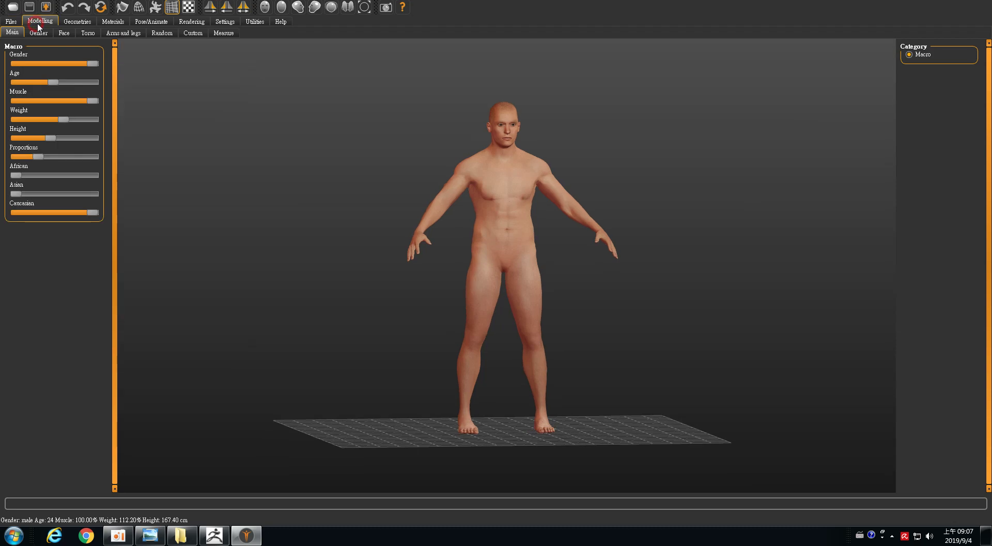
{"action": "left_click", "coordinate": [76, 22]}
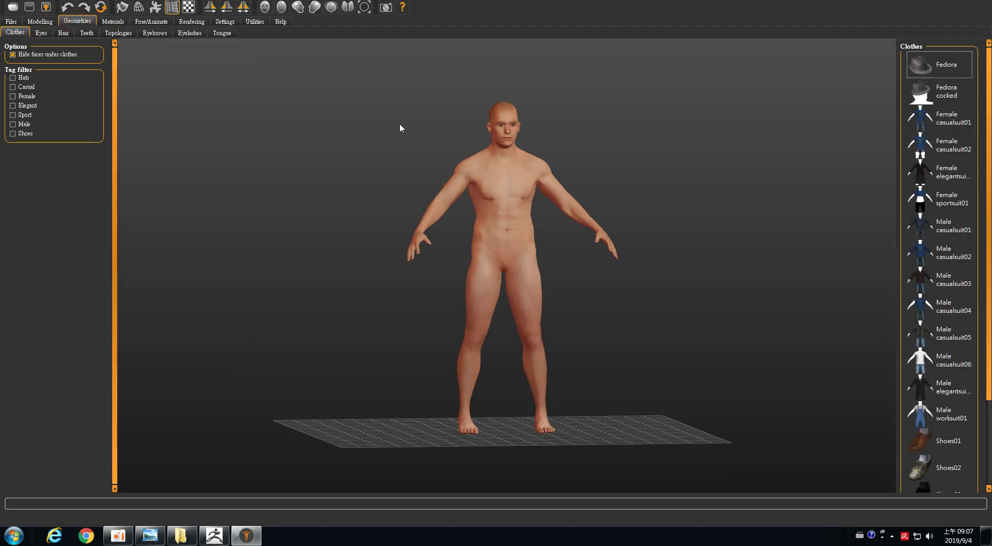
{"action": "left_click", "coordinate": [114, 21]}
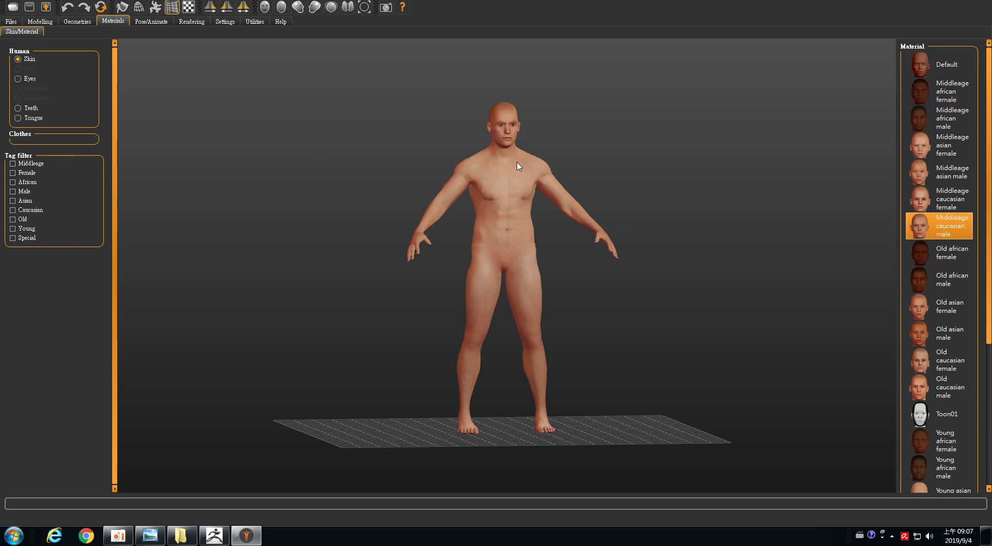
- Try the African and Asian male skins, then settle on Middleage caucasian female
{"action": "left_click", "coordinate": [927, 196]}
{"action": "left_click", "coordinate": [936, 129]}
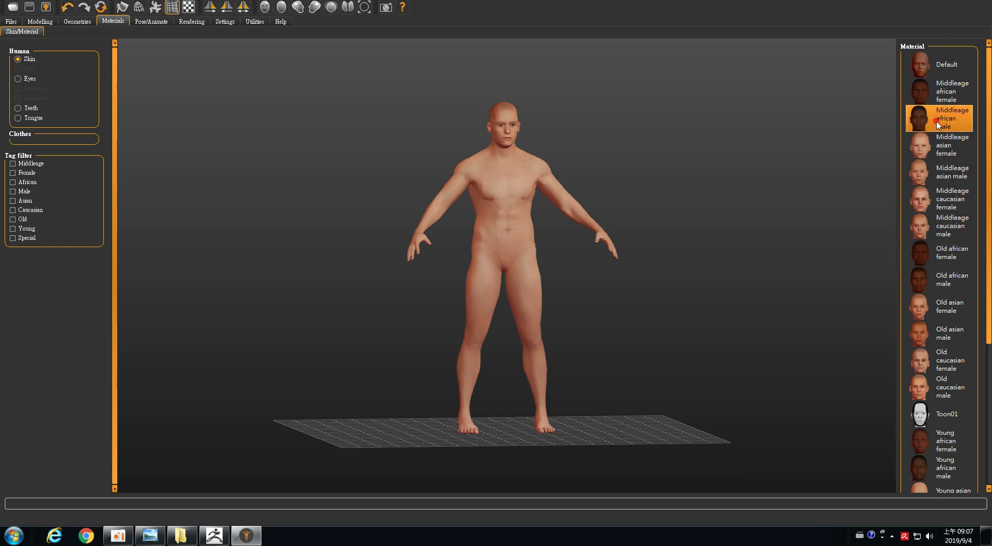
{"action": "left_click", "coordinate": [926, 176]}
{"action": "left_click", "coordinate": [920, 207]}
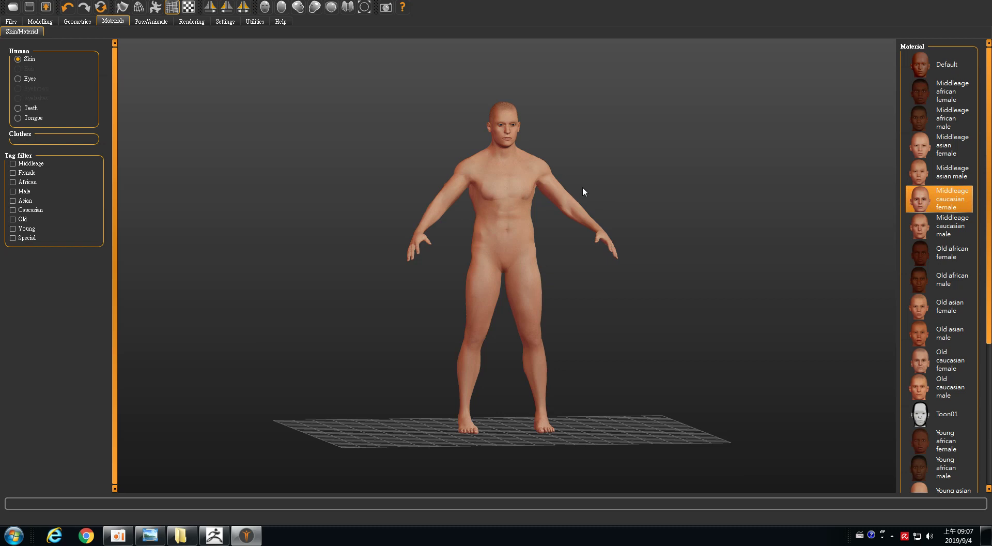
{"action": "left_click_drag", "start_coordinate": [582, 186], "coordinate": [573, 140]}
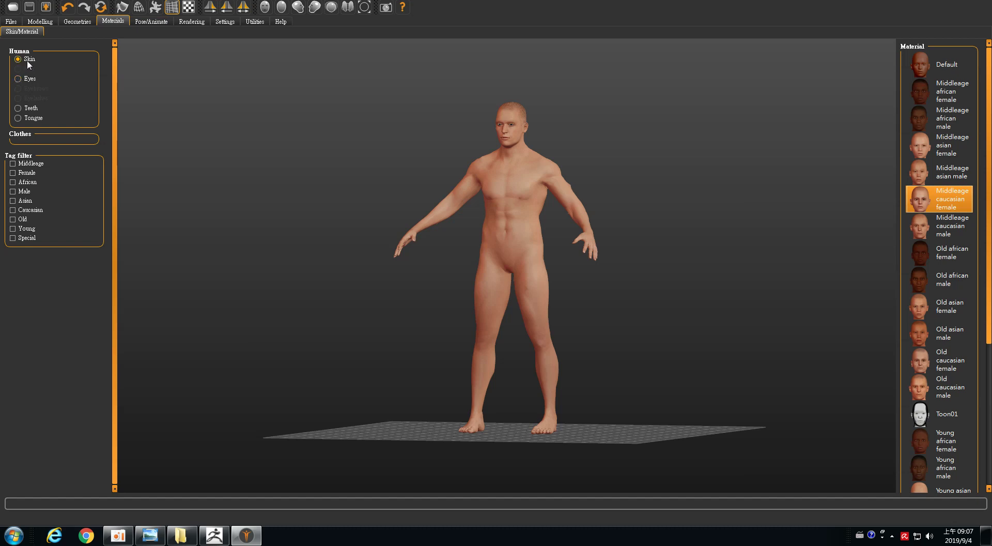
- Give the eyes the Lightblue colour after trying Bluegreen
{"action": "left_click", "coordinate": [25, 80]}
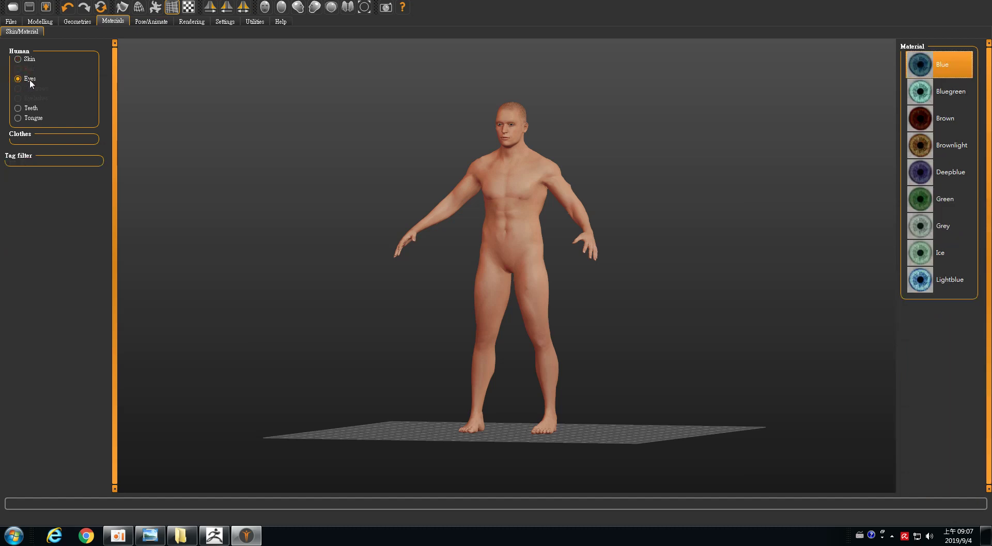
{"action": "left_click", "coordinate": [924, 92]}
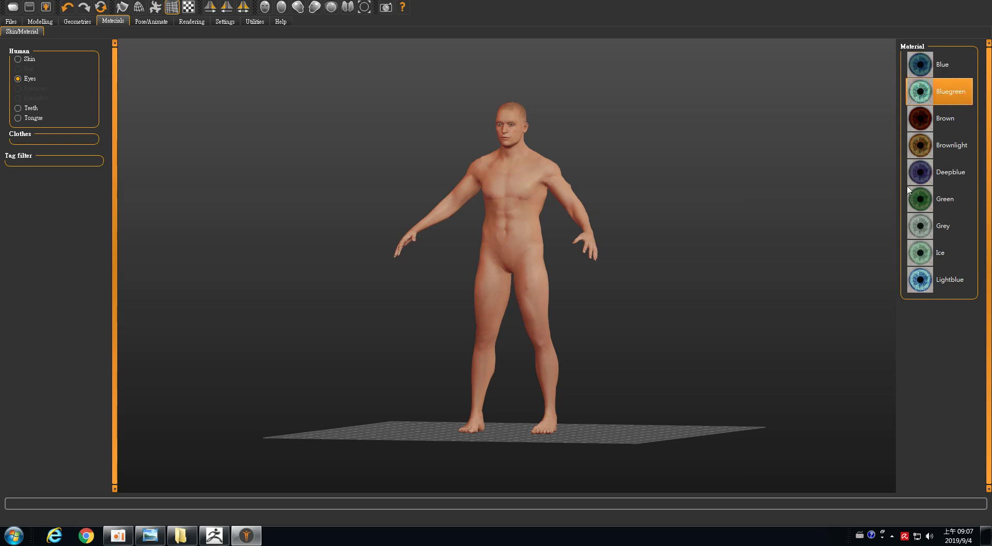
{"action": "left_click", "coordinate": [924, 283]}
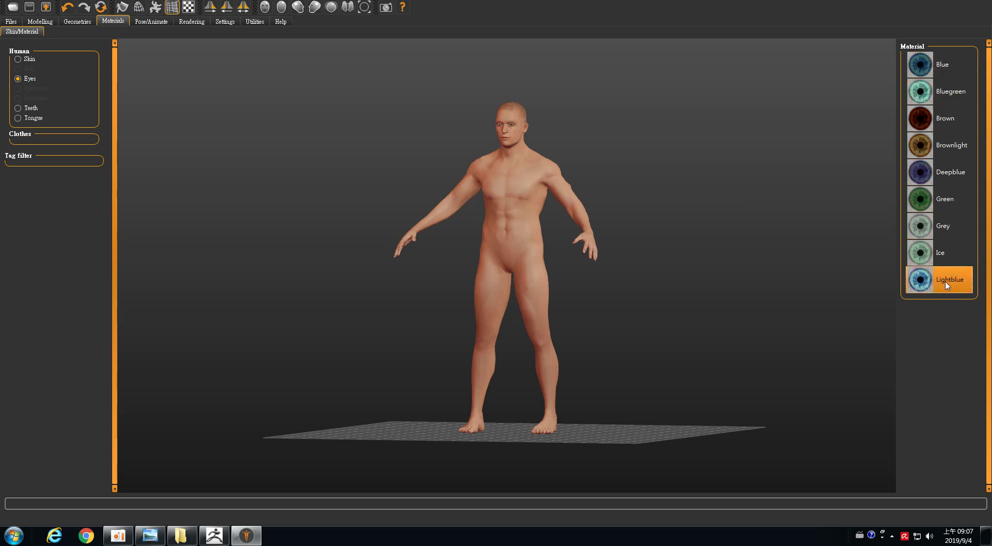
- Review the teeth, tongue and eye material lists, ending back on the skin materials
{"action": "left_click", "coordinate": [18, 109]}
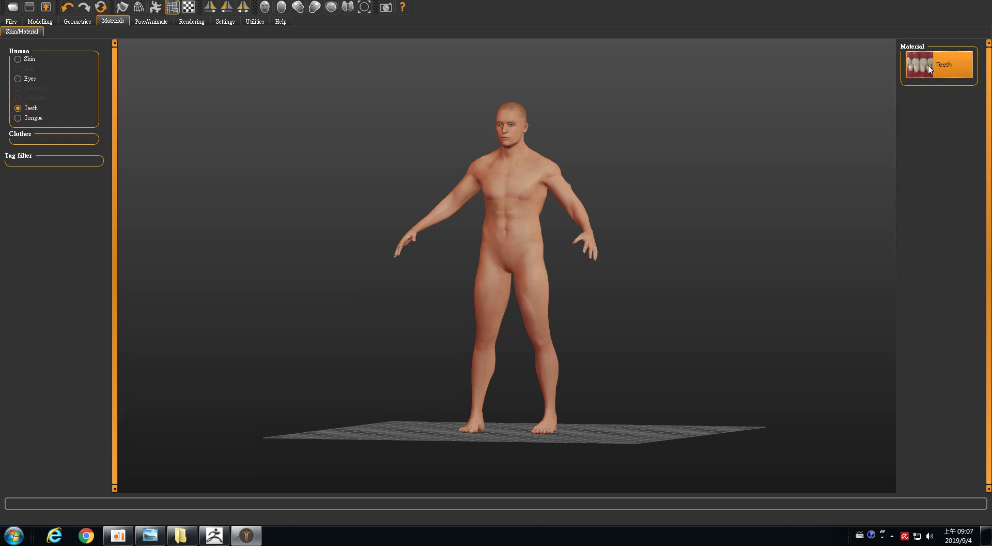
{"action": "left_click", "coordinate": [18, 119]}
{"action": "left_click", "coordinate": [27, 58]}
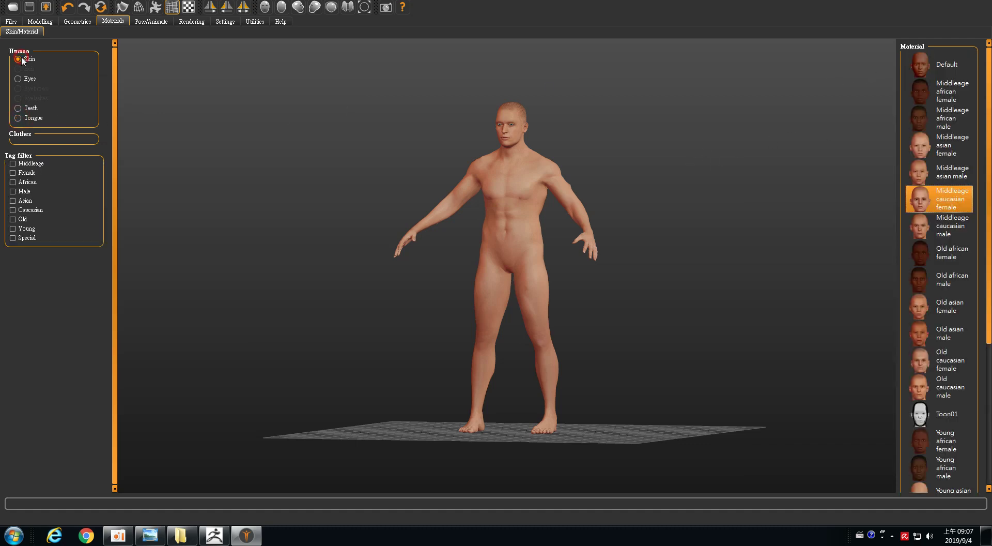
{"action": "left_click", "coordinate": [18, 78]}
{"action": "left_click", "coordinate": [18, 108]}
{"action": "left_click", "coordinate": [18, 117]}
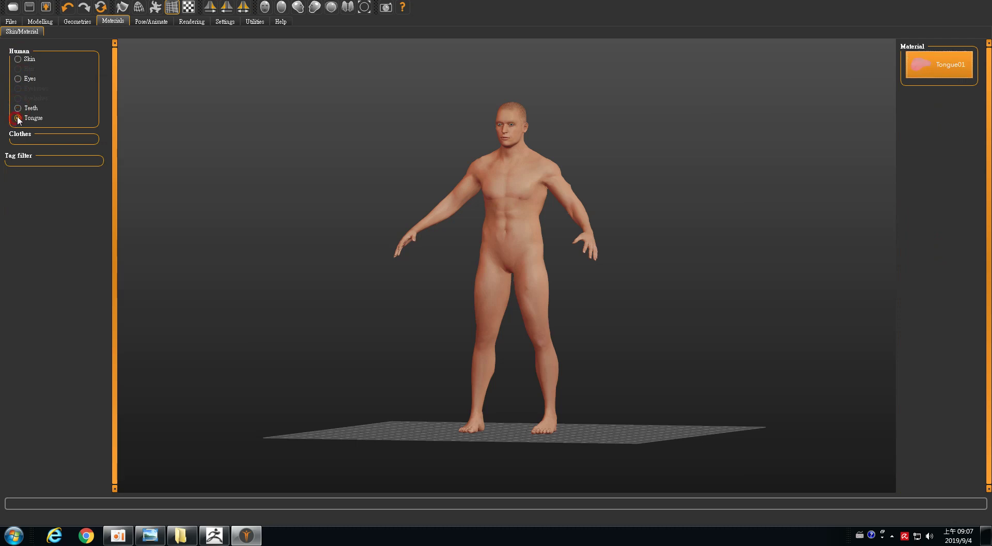
{"action": "left_click", "coordinate": [20, 59]}
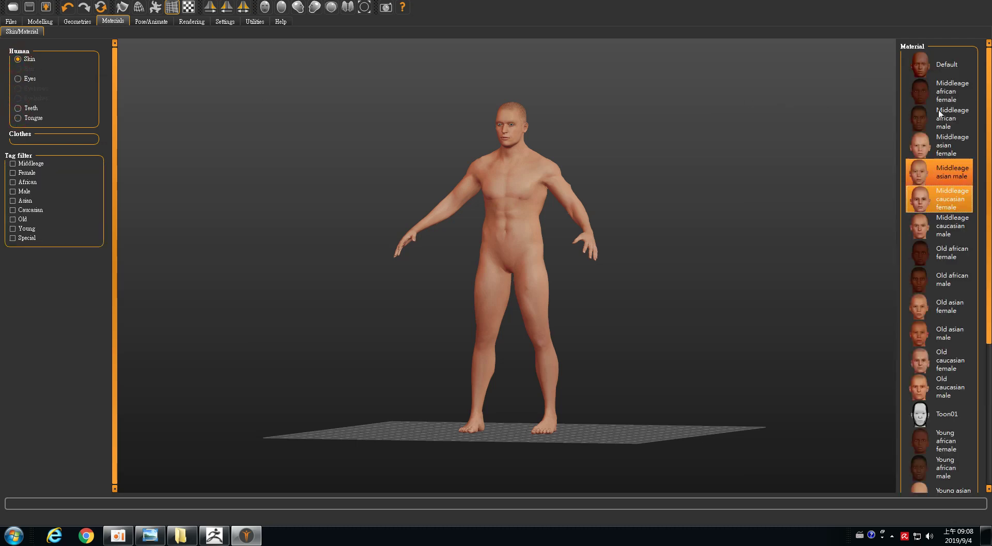
{"action": "left_click", "coordinate": [926, 201]}
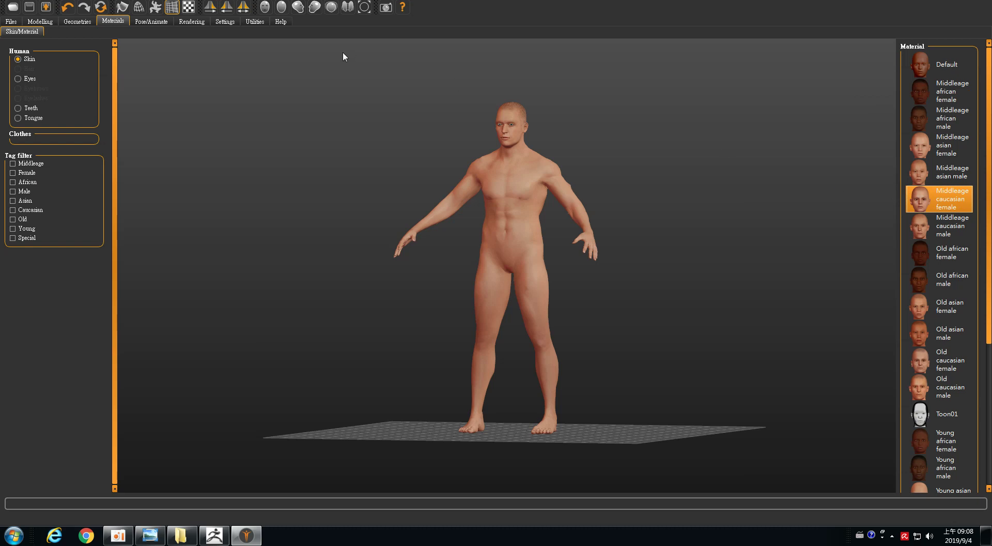
{"action": "left_click_drag", "start_coordinate": [384, 113], "coordinate": [294, 73]}
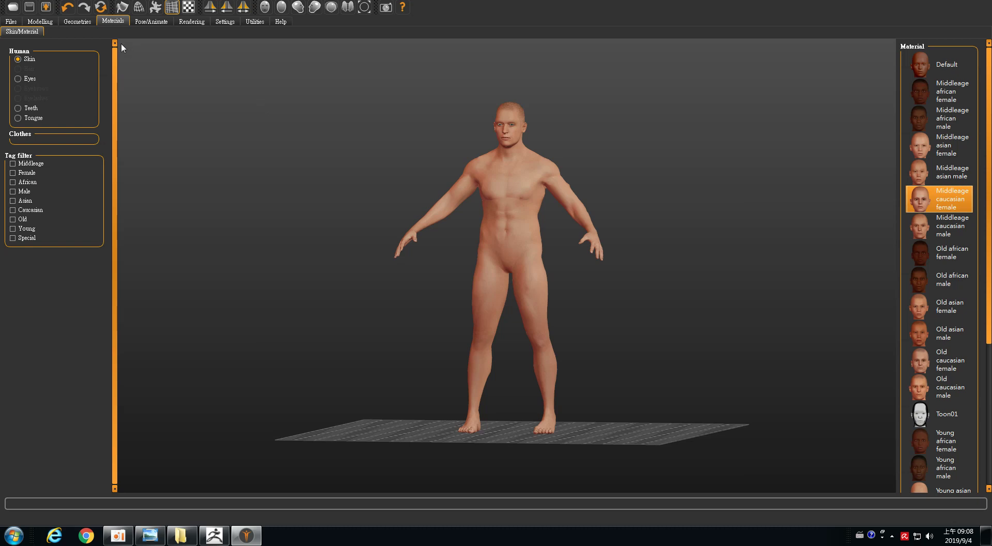
- Choose FBX as the export format and the Desktop as the save location
{"action": "left_click", "coordinate": [16, 22]}
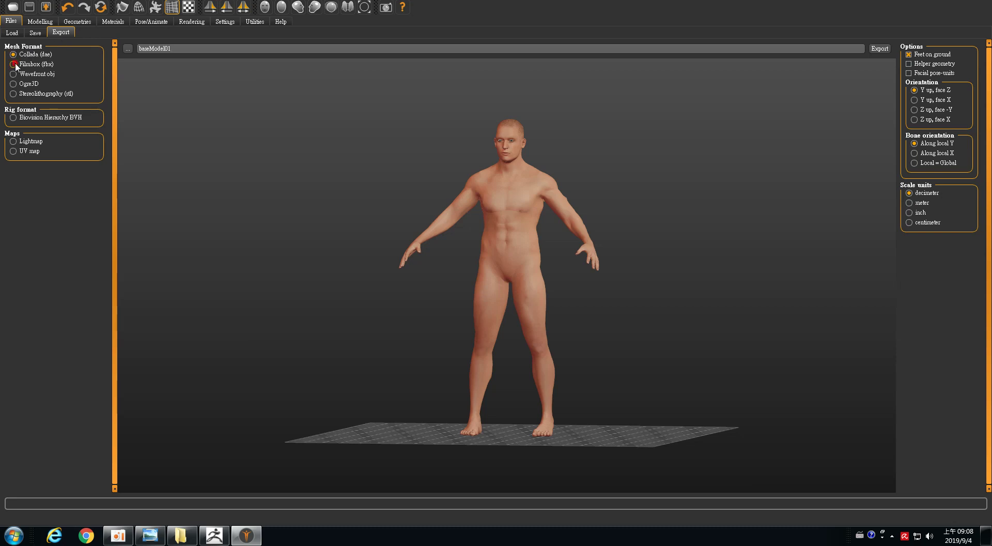
{"action": "left_click", "coordinate": [14, 64]}
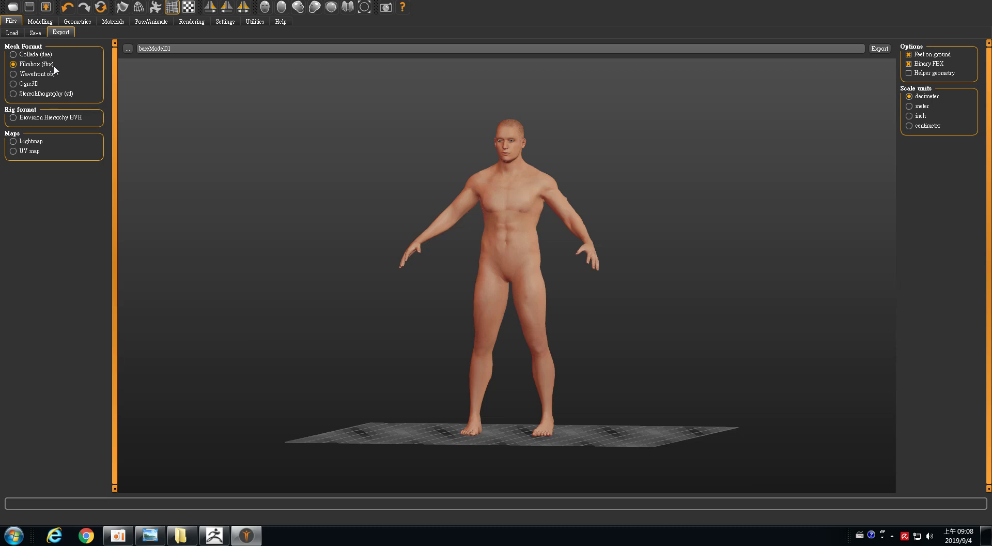
{"action": "left_click", "coordinate": [128, 49]}
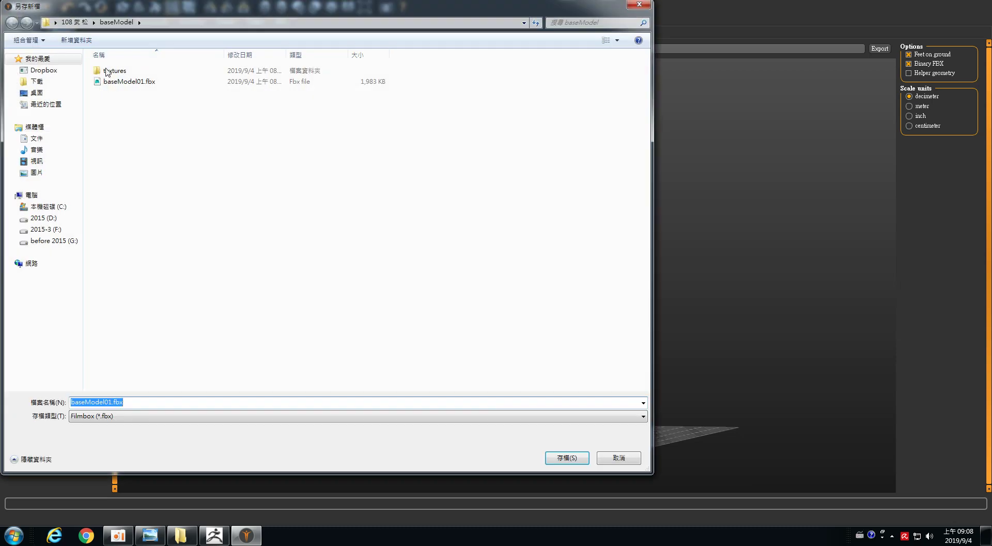
{"action": "left_click", "coordinate": [39, 93]}
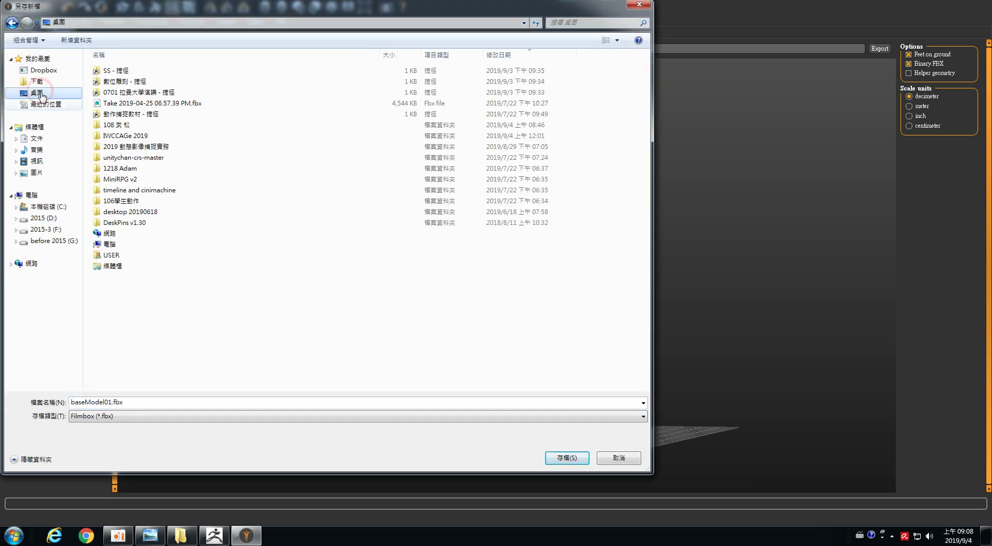
- Create a new baseModel folder on the desktop and open it
{"action": "right_click", "coordinate": [219, 309]}
{"action": "left_click", "coordinate": [274, 403]}
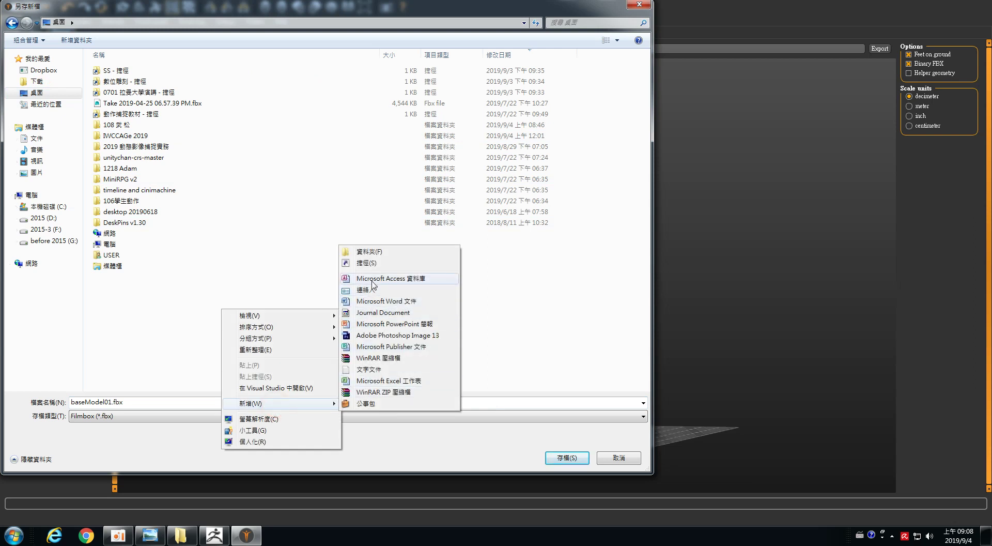
{"action": "left_click", "coordinate": [374, 250]}
{"action": "type", "text": "baseModel"}
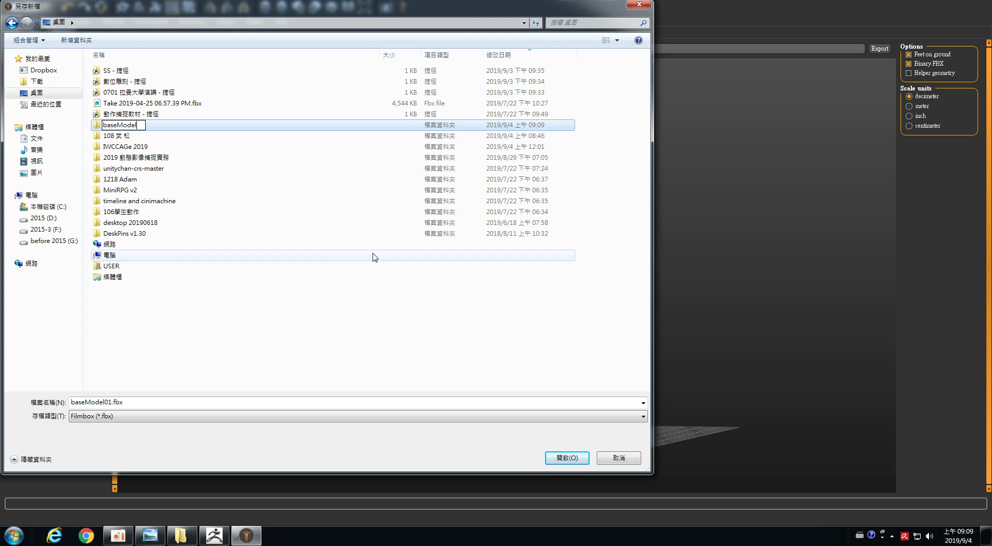
{"action": "key", "text": "Return"}
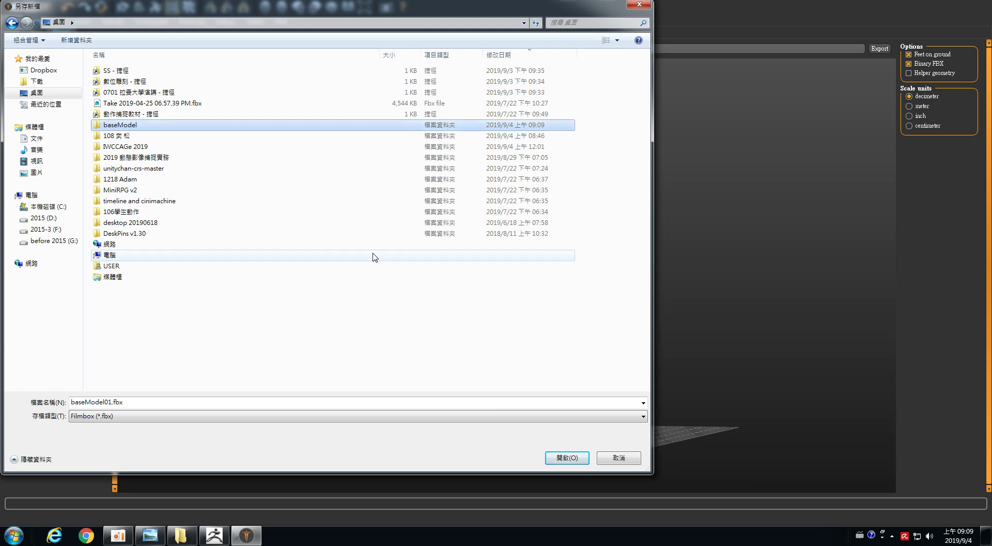
{"action": "double_click", "coordinate": [180, 125]}
- Export the model as baseModel01.fbx, then bring ZBrush to the front
{"action": "double_click", "coordinate": [126, 402]}
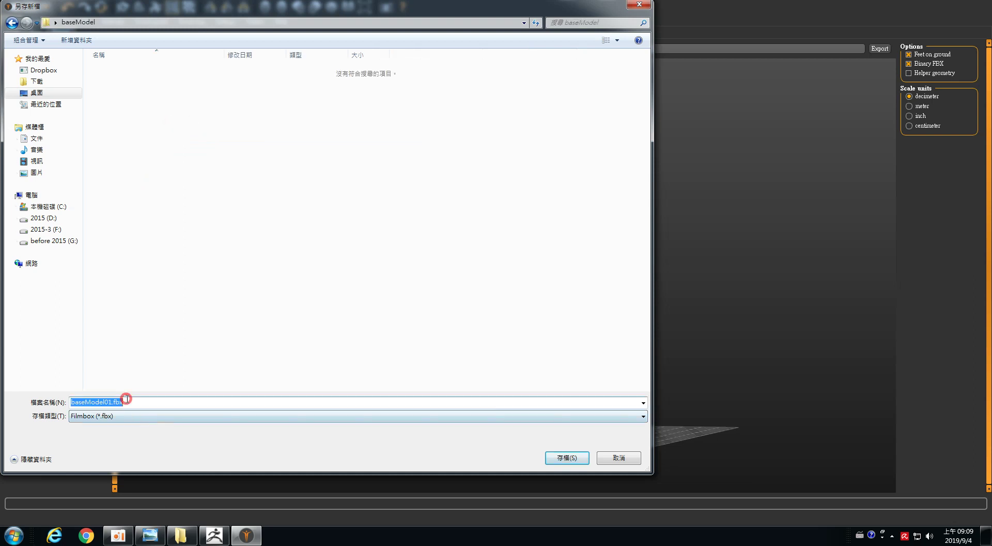
{"action": "type", "text": "ba"}
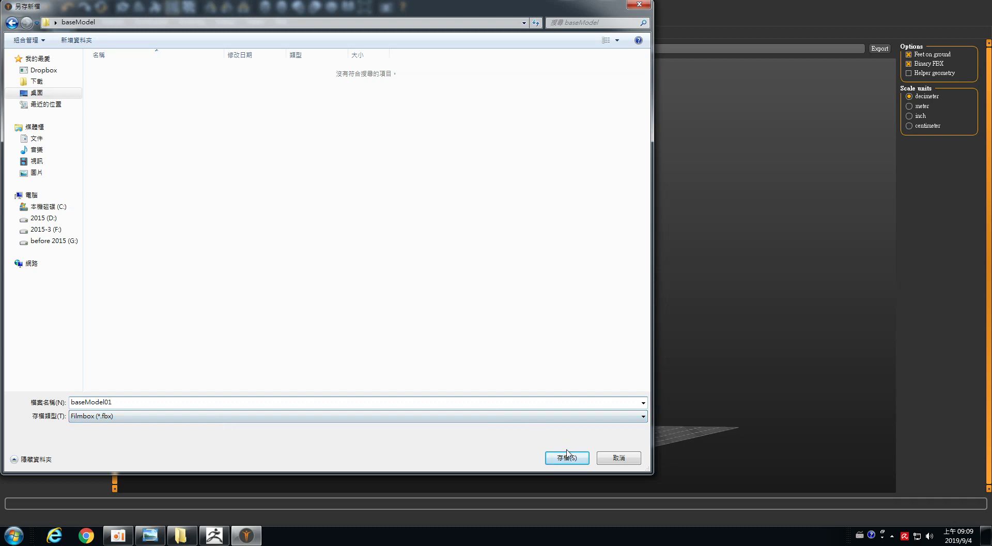
{"action": "left_click", "coordinate": [567, 455]}
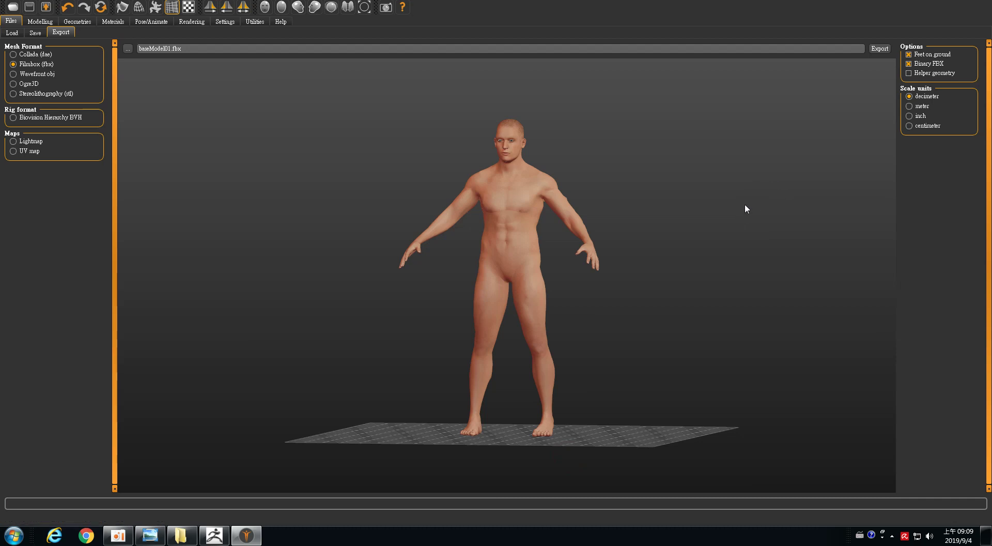
{"action": "key", "text": "super+d"}
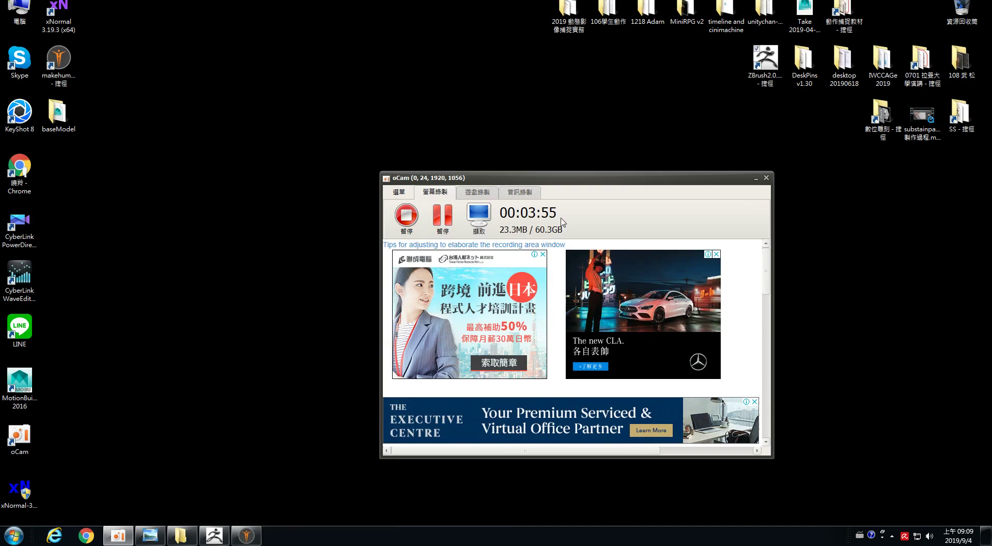
{"action": "left_click", "coordinate": [214, 535]}
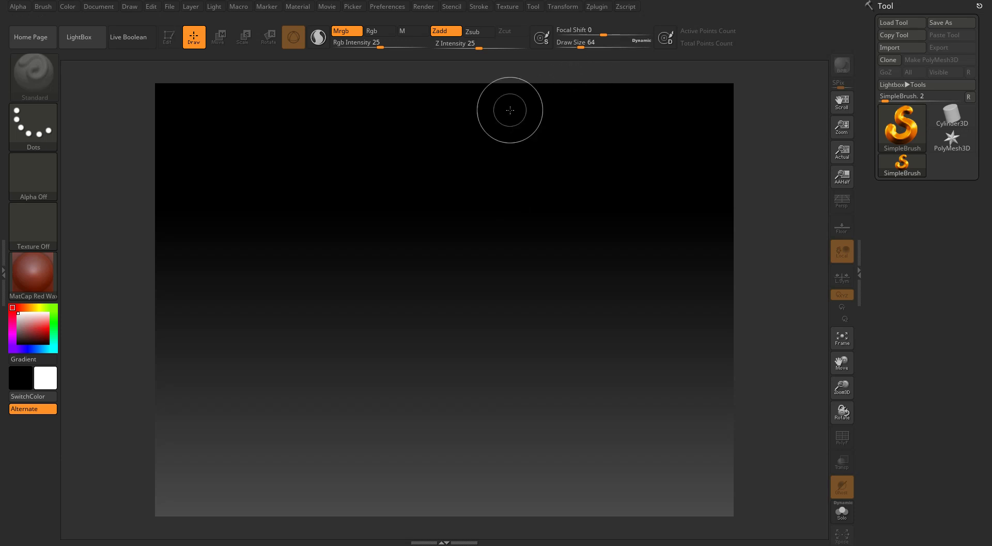
- Import baseModel01.fbx from Desktop > baseModel through the FBX ExportImport plugin
{"action": "left_click", "coordinate": [600, 6]}
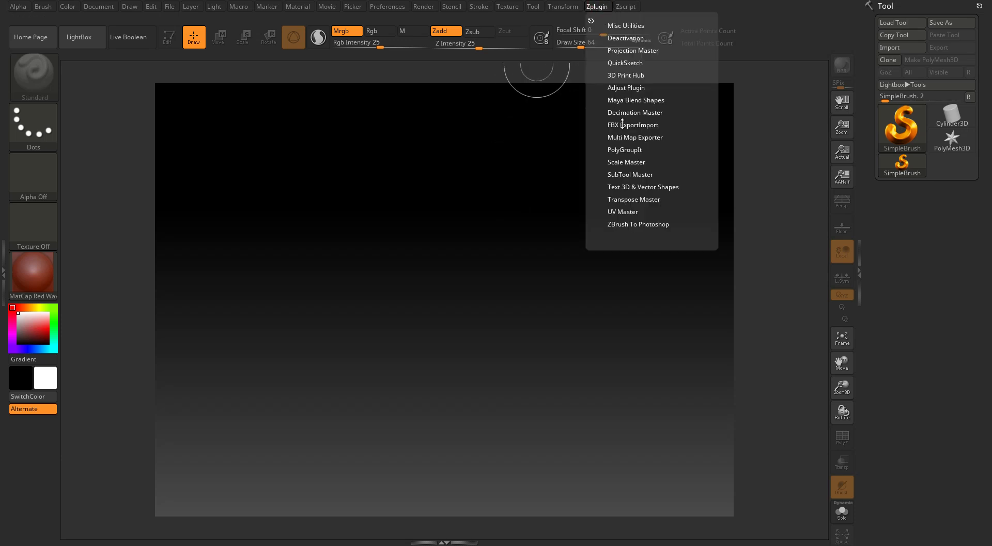
{"action": "left_click", "coordinate": [648, 125]}
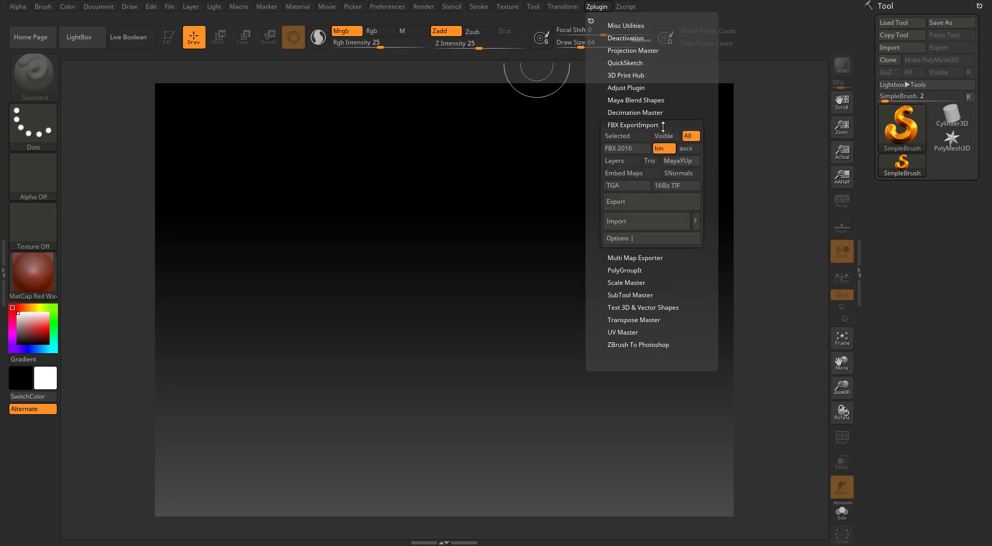
{"action": "left_click", "coordinate": [638, 222]}
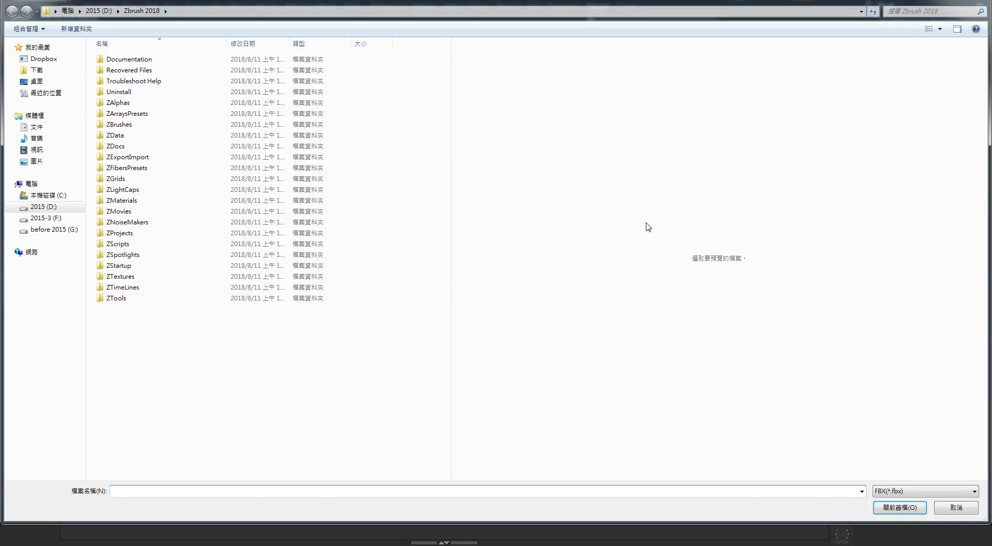
{"action": "left_click", "coordinate": [36, 81]}
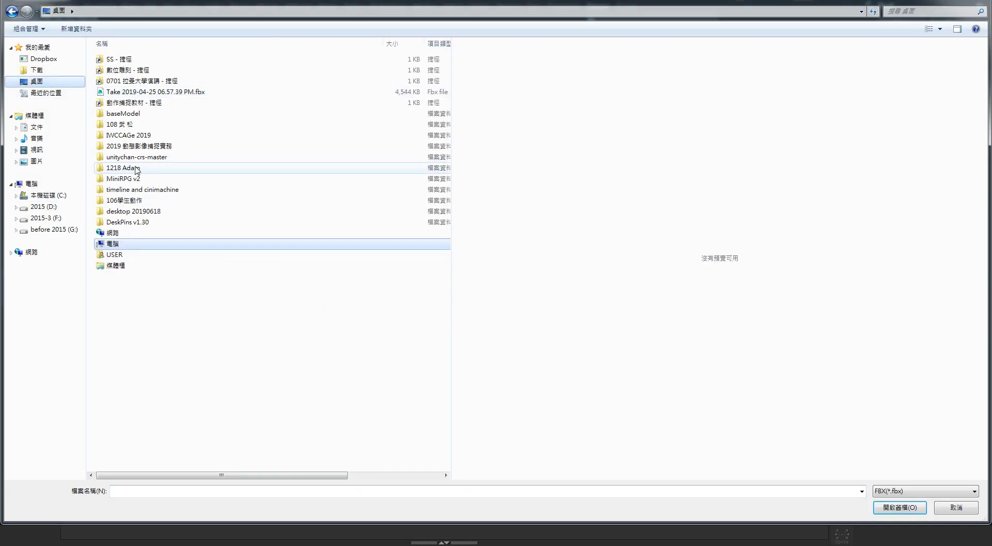
{"action": "double_click", "coordinate": [128, 113]}
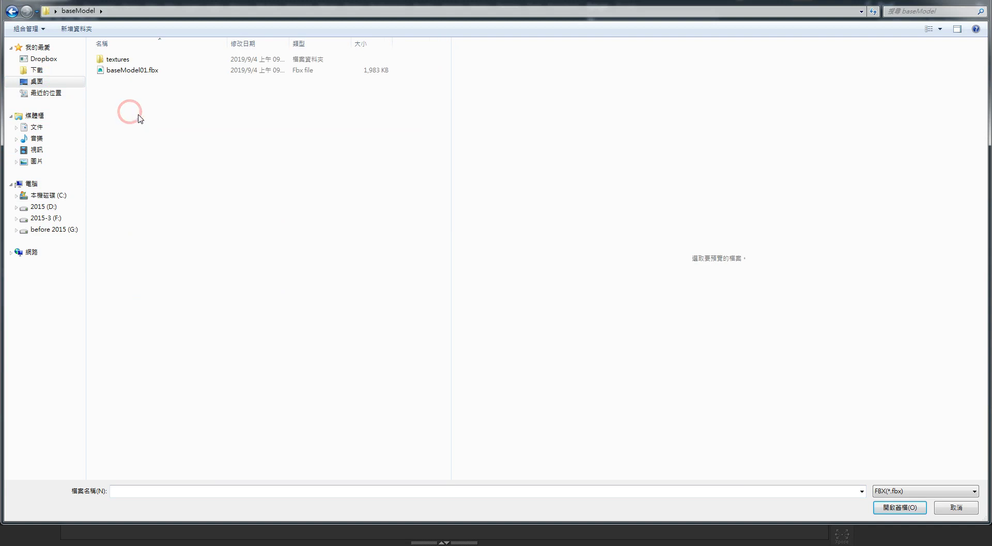
{"action": "left_click", "coordinate": [125, 74]}
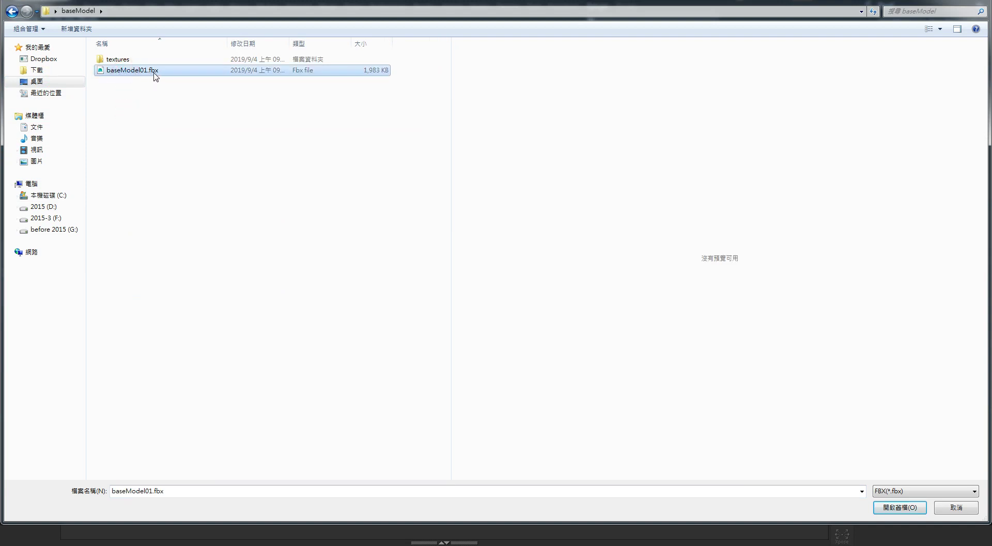
{"action": "left_click", "coordinate": [884, 508]}
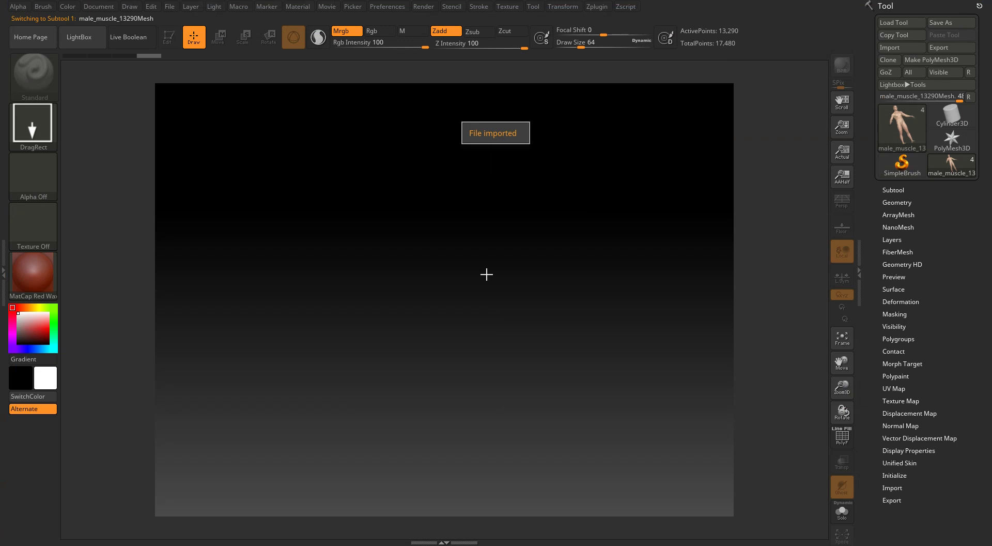
- Draw the male_muscle tool on the canvas, enter Edit mode, and rotate it to inspect
{"action": "left_click_drag", "start_coordinate": [452, 248], "coordinate": [446, 400]}
{"action": "left_click", "coordinate": [167, 39]}
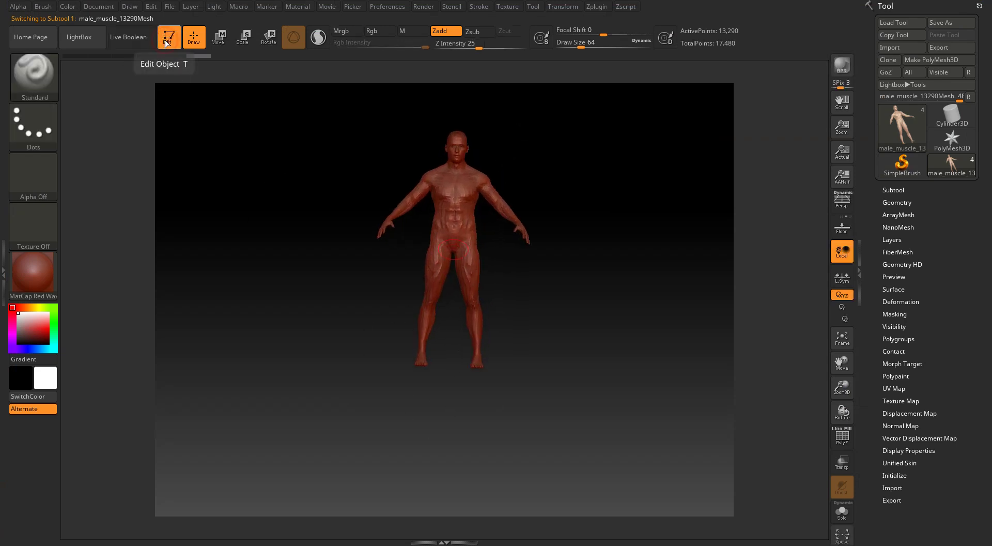
{"action": "left_click_drag", "start_coordinate": [281, 248], "coordinate": [302, 240]}
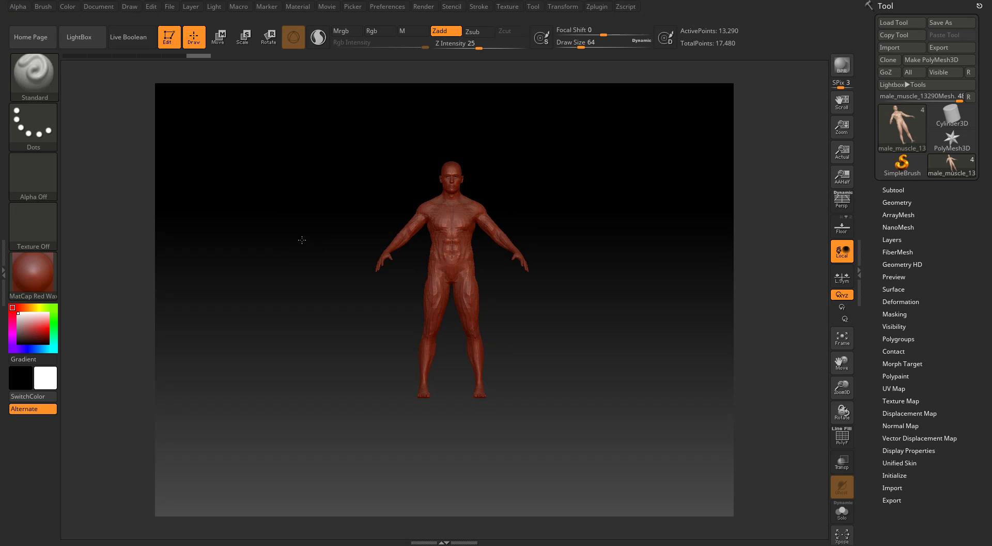
{"action": "left_click_drag", "start_coordinate": [302, 239], "coordinate": [271, 260]}
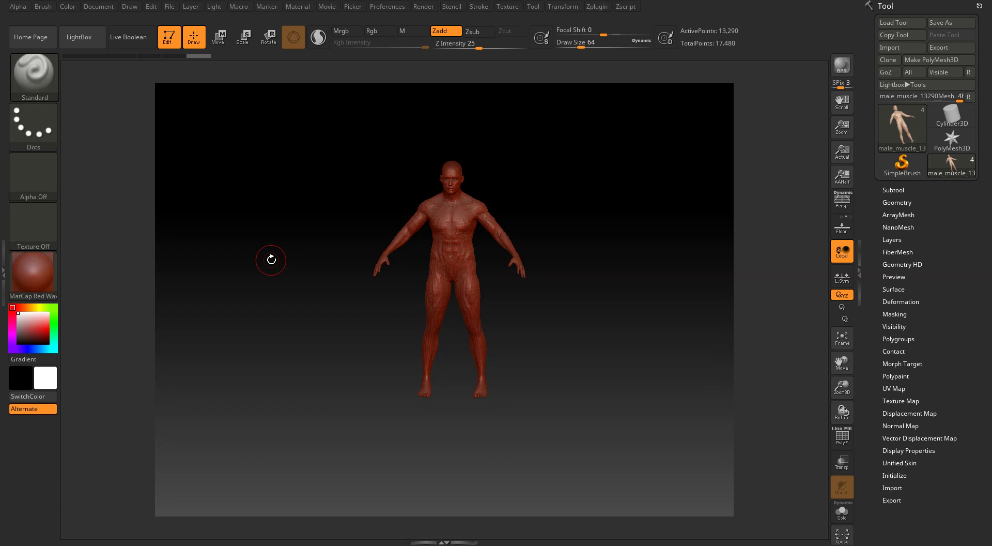
- Apply the SkinShade4 material and turn the figure to a three-quarter view
{"action": "left_click", "coordinate": [41, 277]}
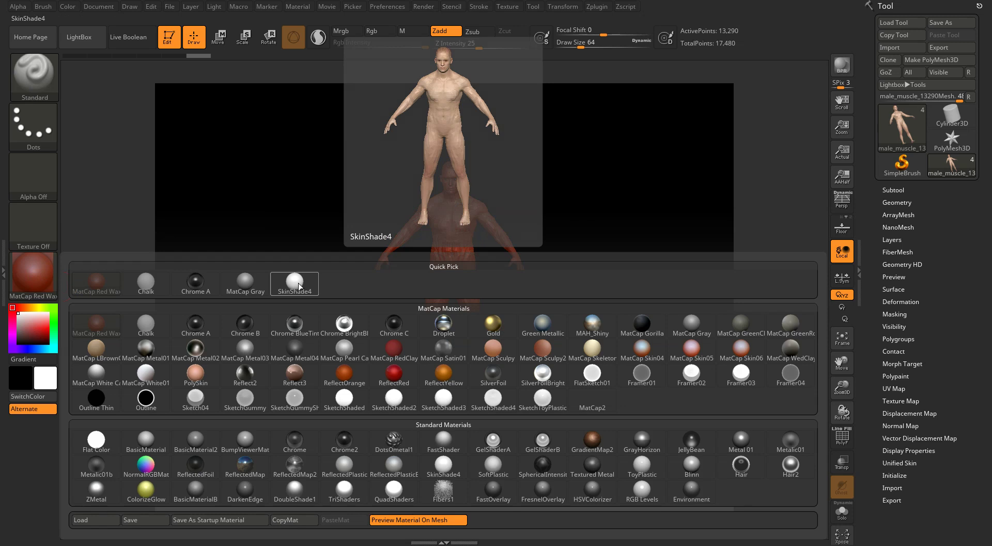
{"action": "left_click", "coordinate": [299, 286]}
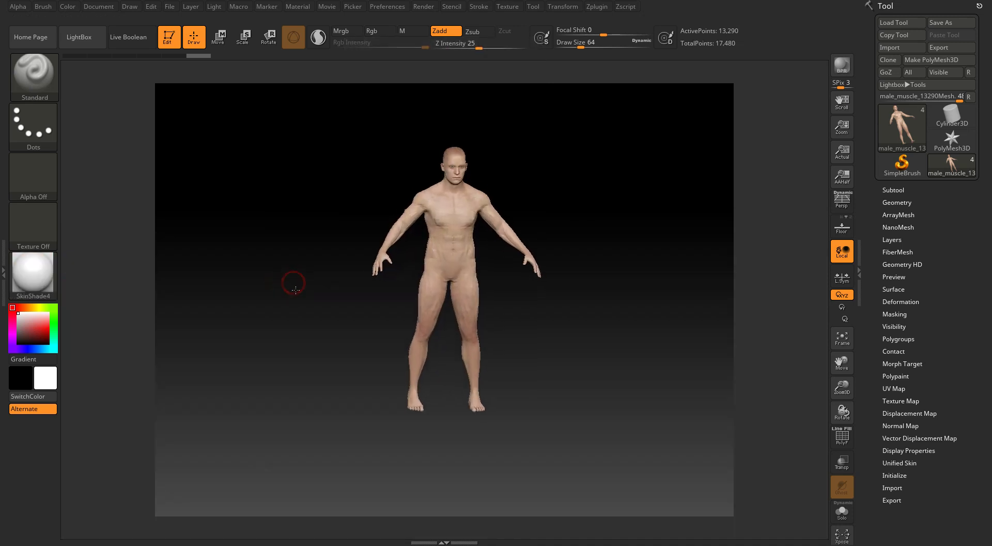
{"action": "left_click_drag", "start_coordinate": [277, 284], "coordinate": [356, 234]}
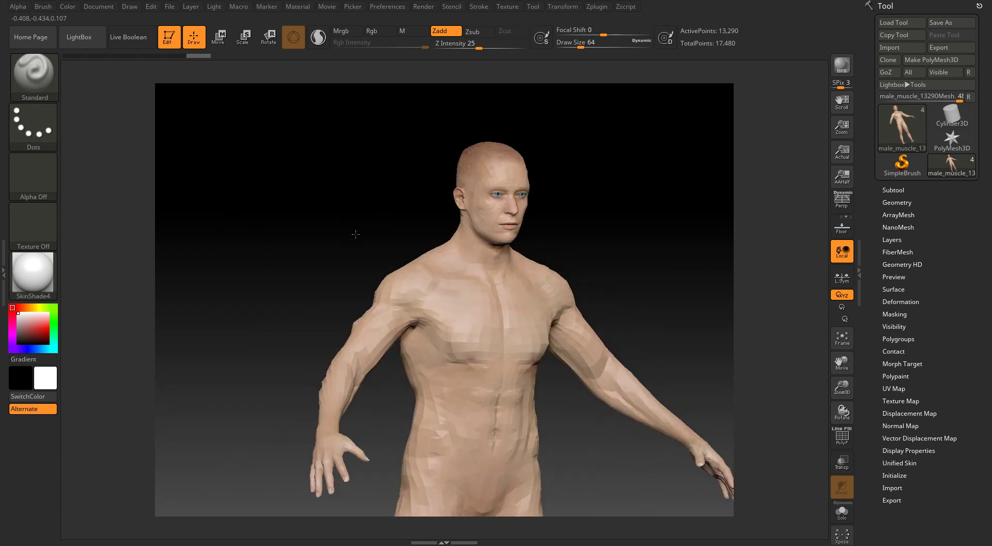
{"action": "left_click_drag", "start_coordinate": [660, 222], "coordinate": [534, 215]}
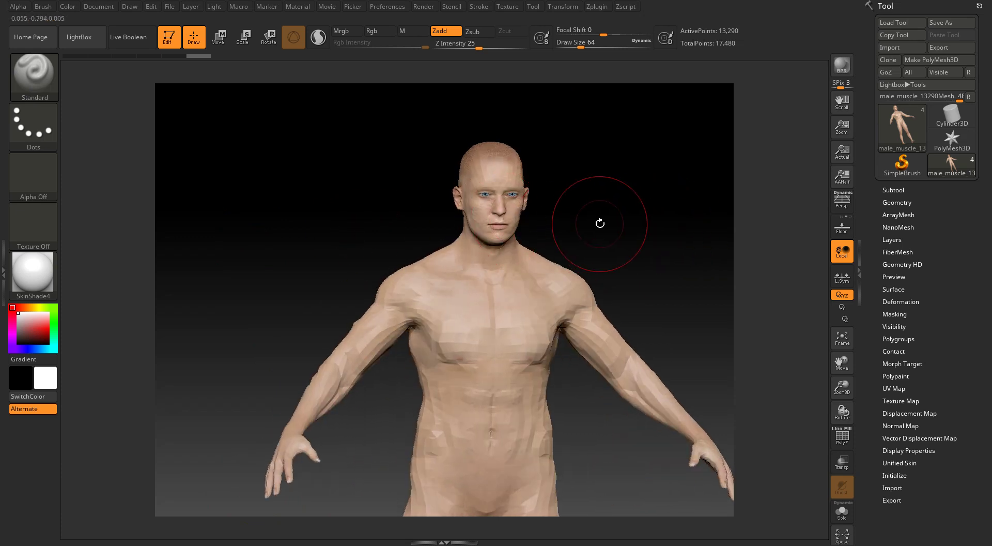
{"action": "left_click_drag", "start_coordinate": [600, 223], "coordinate": [587, 224]}
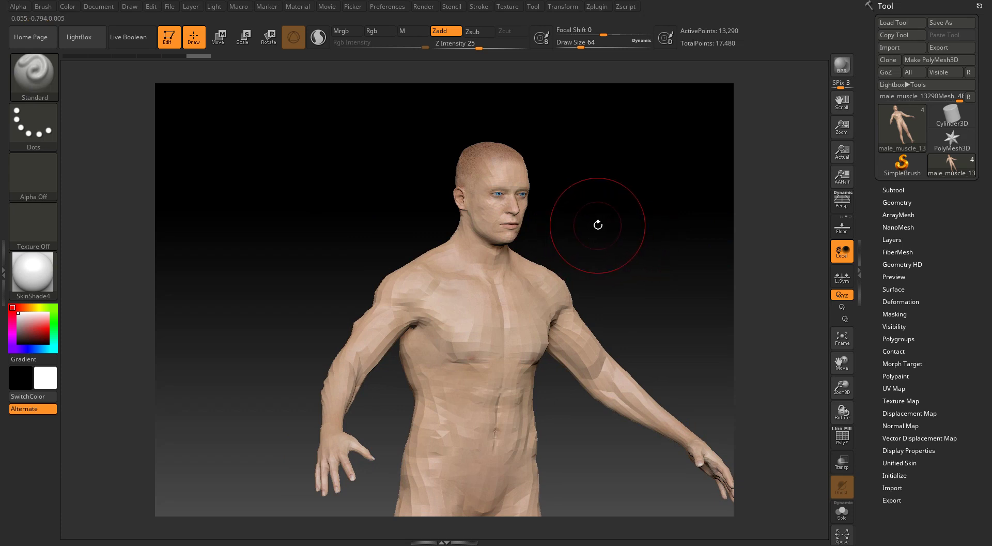
- Check the male_muscle subtool, then Divide the mesh four times up to subdivision level 5
{"action": "left_click", "coordinate": [897, 190]}
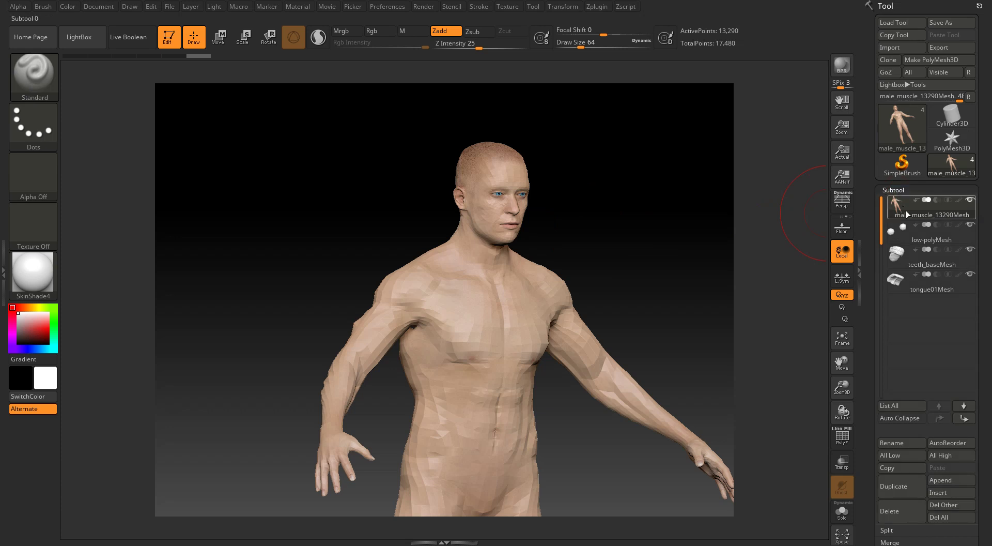
{"action": "mouse_move", "coordinate": [911, 219]}
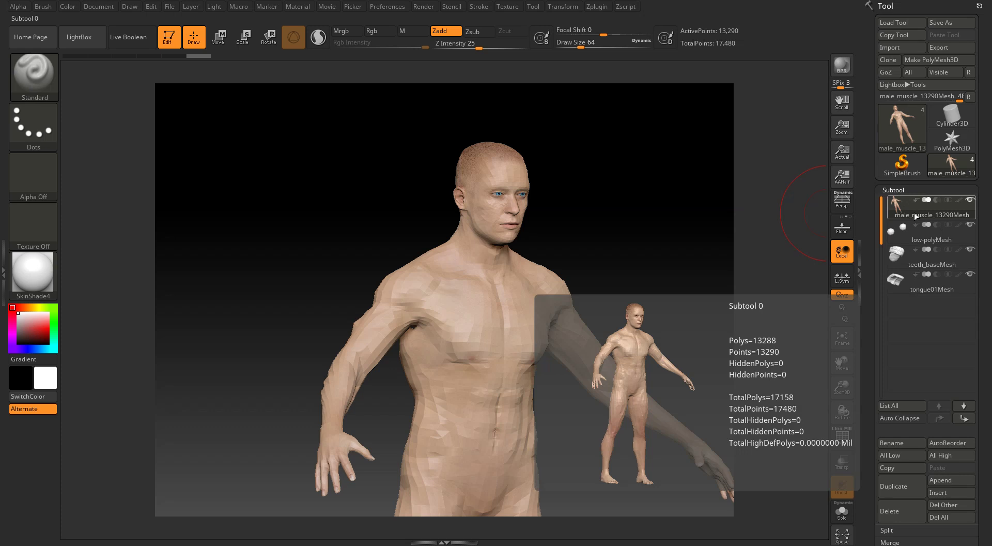
{"action": "scroll", "coordinate": [989, 233], "scroll_direction": "down", "scroll_amount": 5}
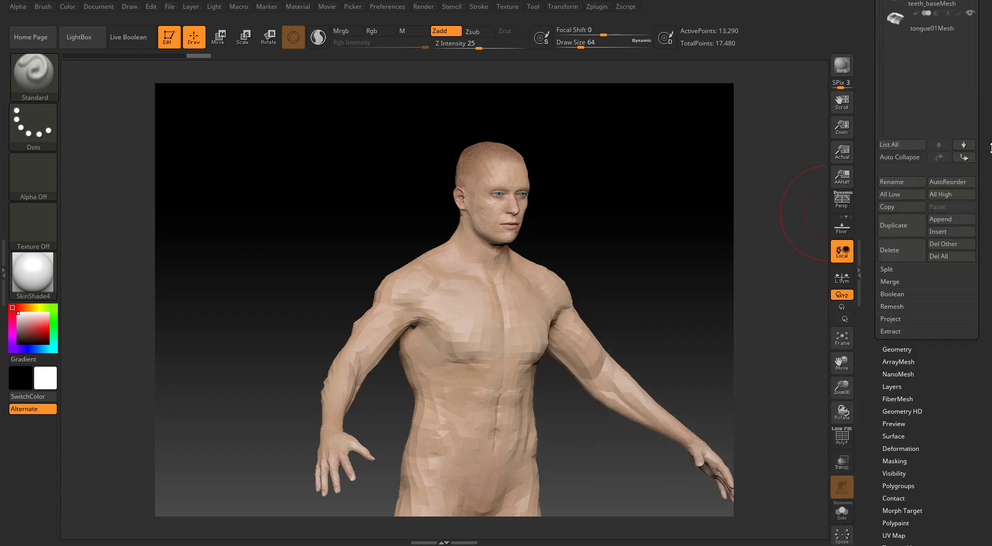
{"action": "left_click", "coordinate": [911, 349]}
{"action": "scroll", "coordinate": [990, 375], "scroll_direction": "up", "scroll_amount": 5}
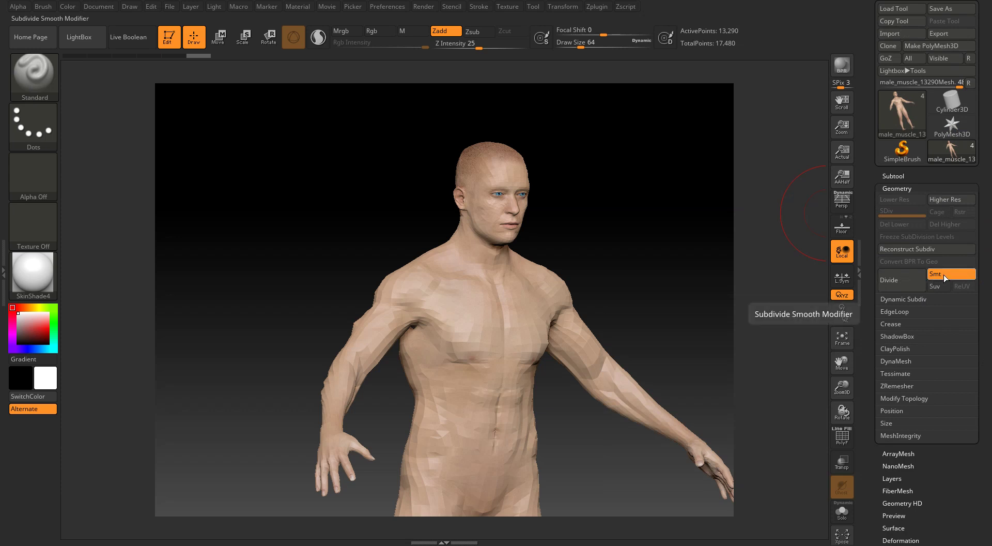
{"action": "left_click", "coordinate": [901, 282]}
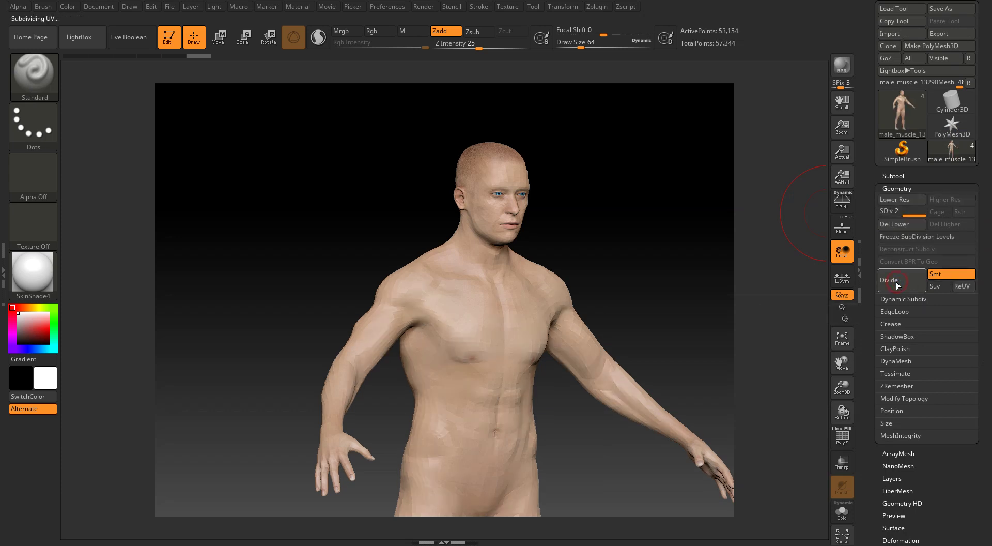
{"action": "left_click", "coordinate": [900, 281]}
{"action": "left_click", "coordinate": [900, 281]}
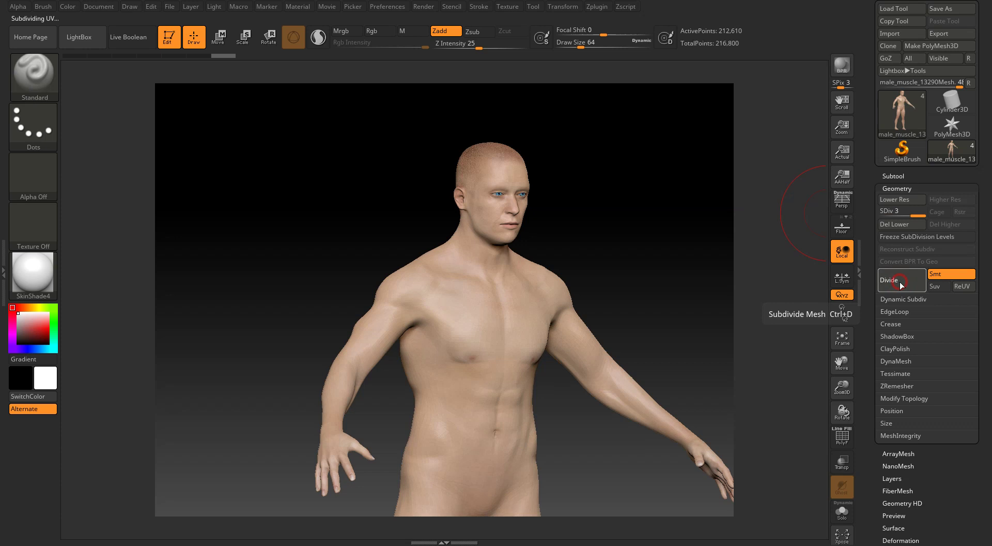
{"action": "left_click", "coordinate": [900, 281]}
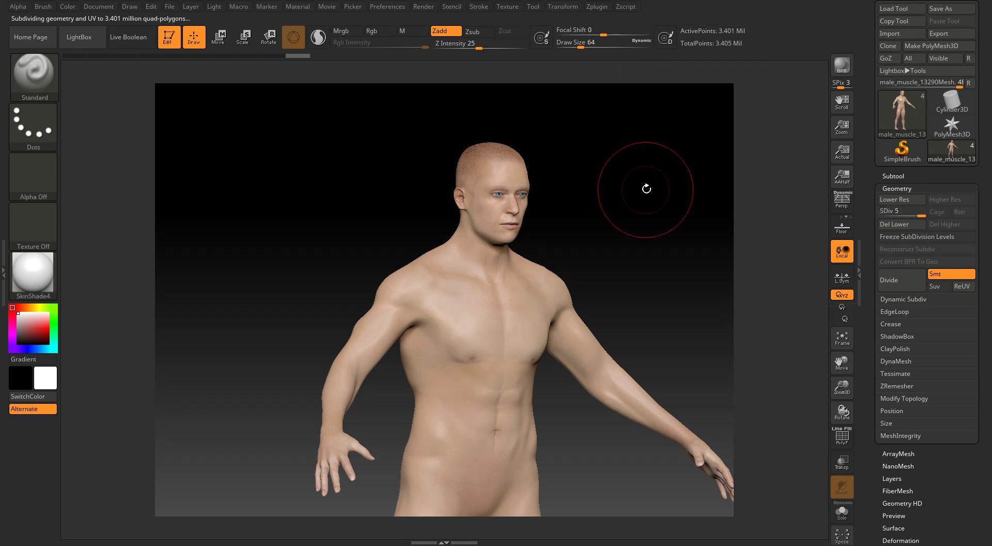
{"action": "left_click_drag", "start_coordinate": [647, 187], "coordinate": [626, 200]}
- Lower SDiv to 1, showing the faceted 13,290-point base mesh
{"action": "left_click_drag", "start_coordinate": [920, 215], "coordinate": [907, 214]}
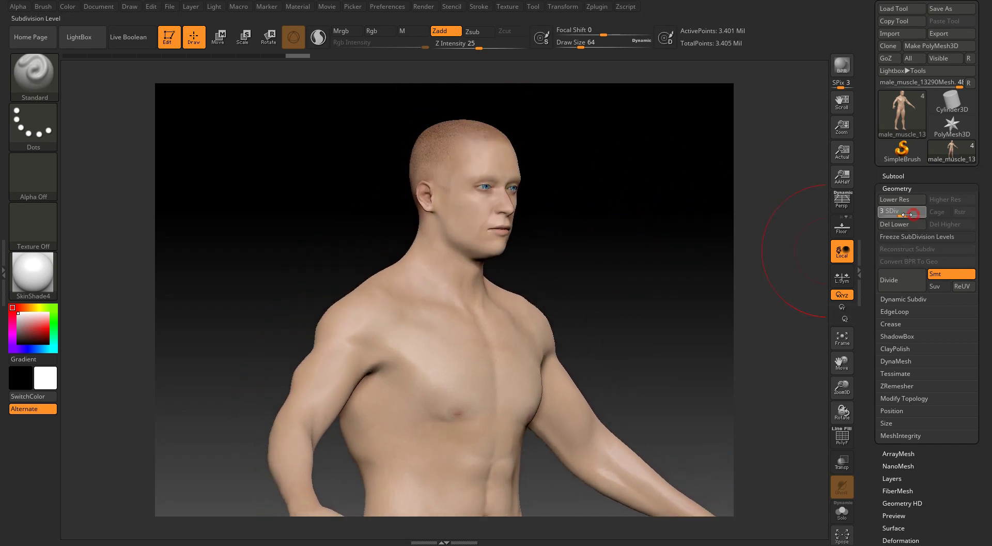
{"action": "left_click_drag", "start_coordinate": [656, 222], "coordinate": [593, 222]}
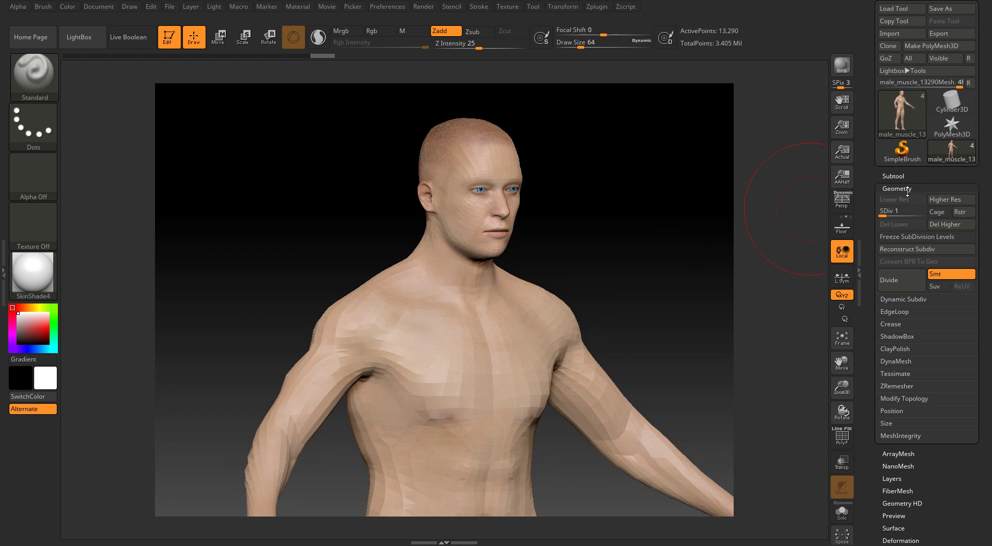
- Subdivide the low-polyMesh eye subtool up to subdivision level 5
{"action": "left_click", "coordinate": [894, 176]}
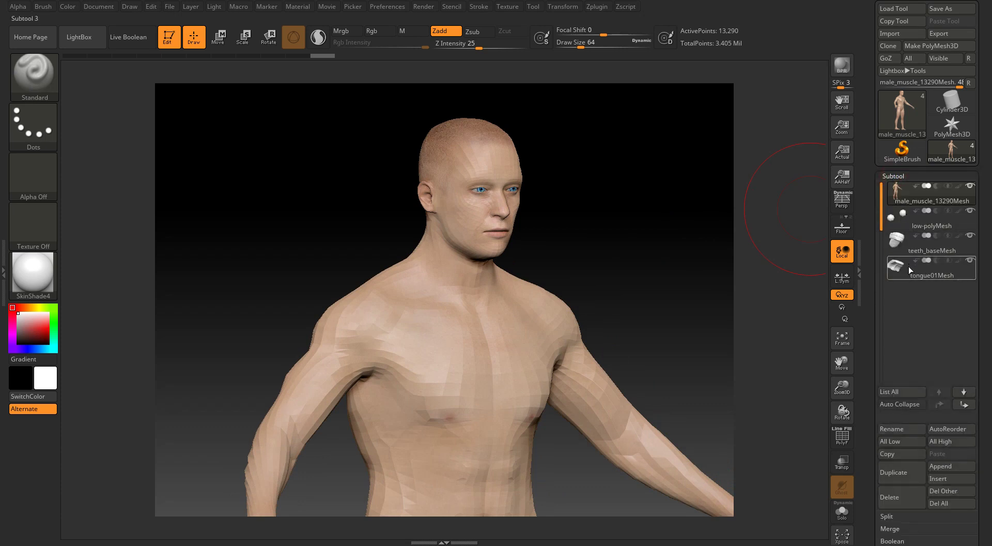
{"action": "left_click", "coordinate": [929, 226]}
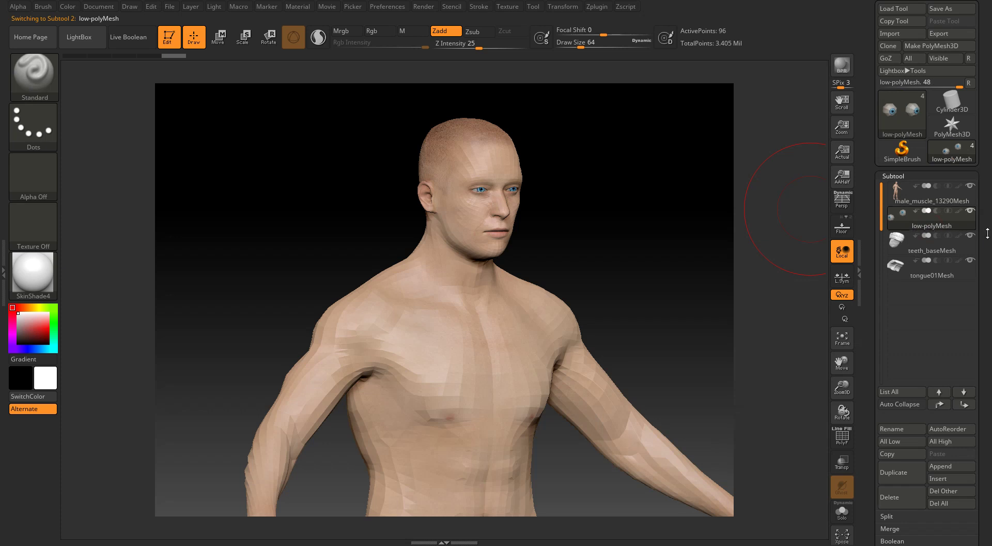
{"action": "left_click_drag", "start_coordinate": [988, 232], "coordinate": [987, 164]}
{"action": "left_click", "coordinate": [901, 415]}
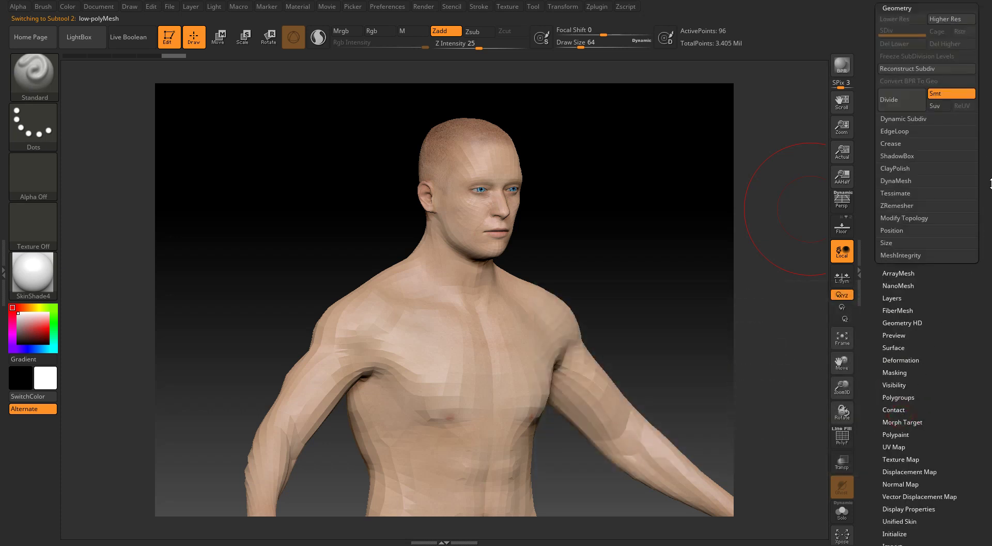
{"action": "left_click", "coordinate": [902, 197]}
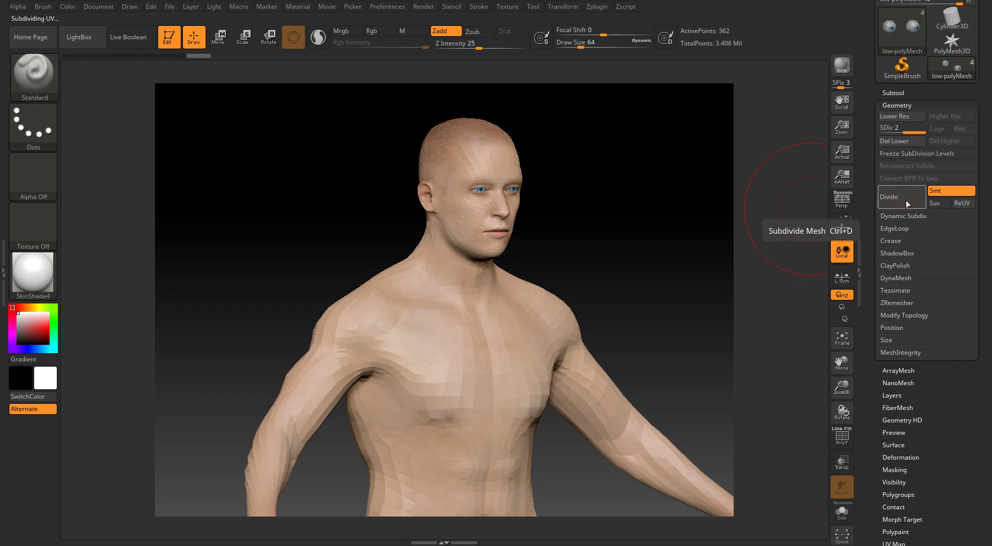
{"action": "left_click", "coordinate": [904, 199]}
{"action": "left_click", "coordinate": [905, 200]}
{"action": "left_click", "coordinate": [905, 200]}
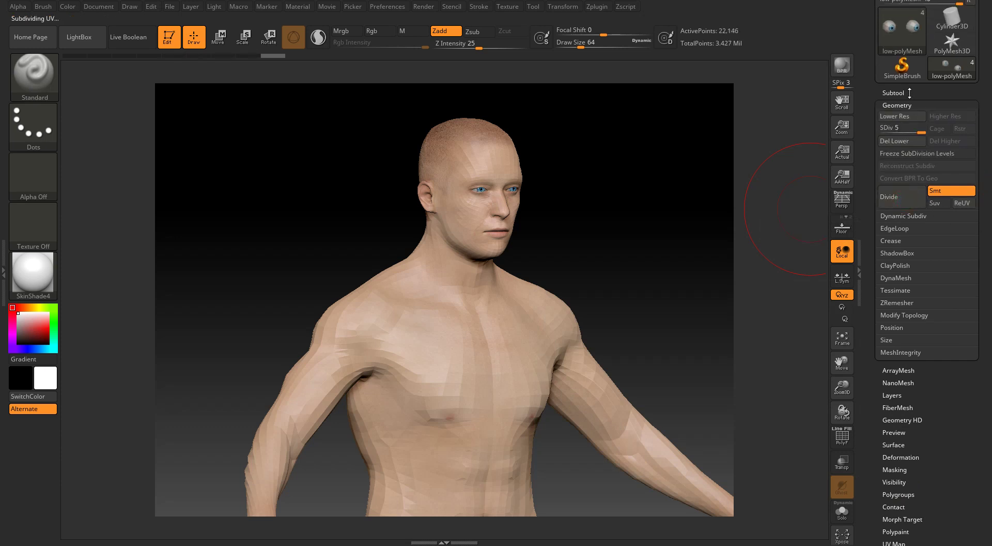
- Subdivide the teeth_baseMesh subtool up to level 5
{"action": "left_click", "coordinate": [909, 93]}
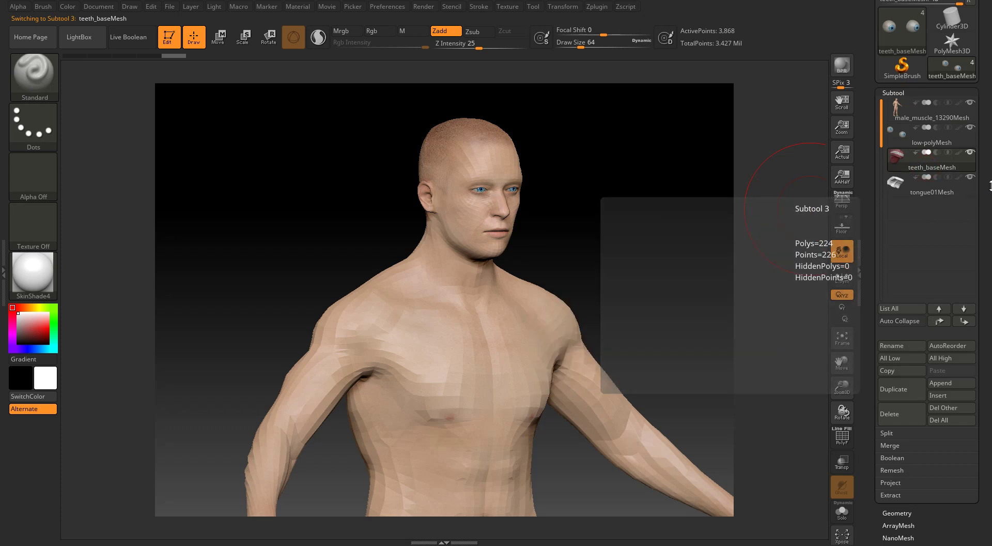
{"action": "left_click", "coordinate": [926, 167]}
{"action": "scroll", "coordinate": [983, 125], "scroll_direction": "down", "scroll_amount": 3}
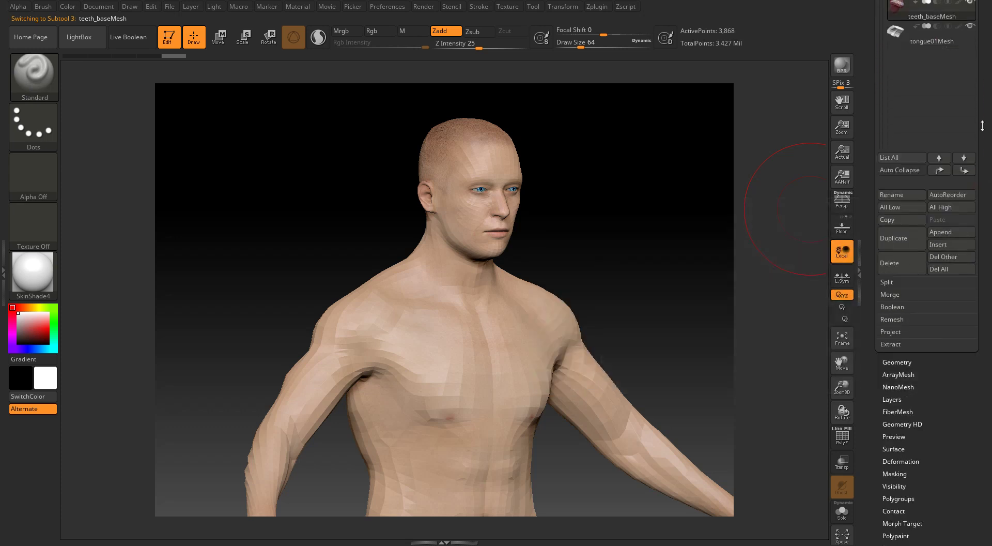
{"action": "left_click", "coordinate": [890, 364]}
{"action": "scroll", "coordinate": [980, 362], "scroll_direction": "up", "scroll_amount": 5}
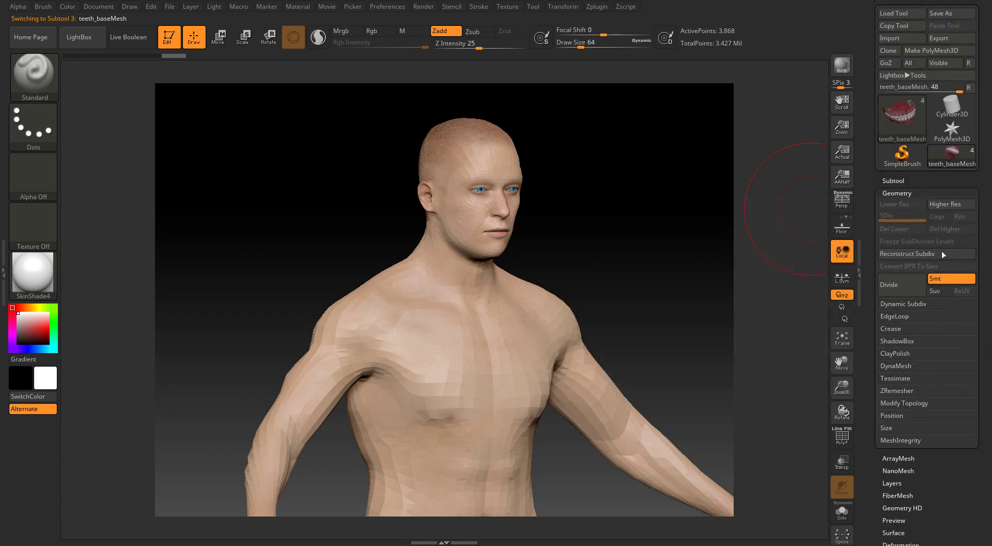
{"action": "left_click", "coordinate": [905, 286]}
{"action": "left_click", "coordinate": [904, 285]}
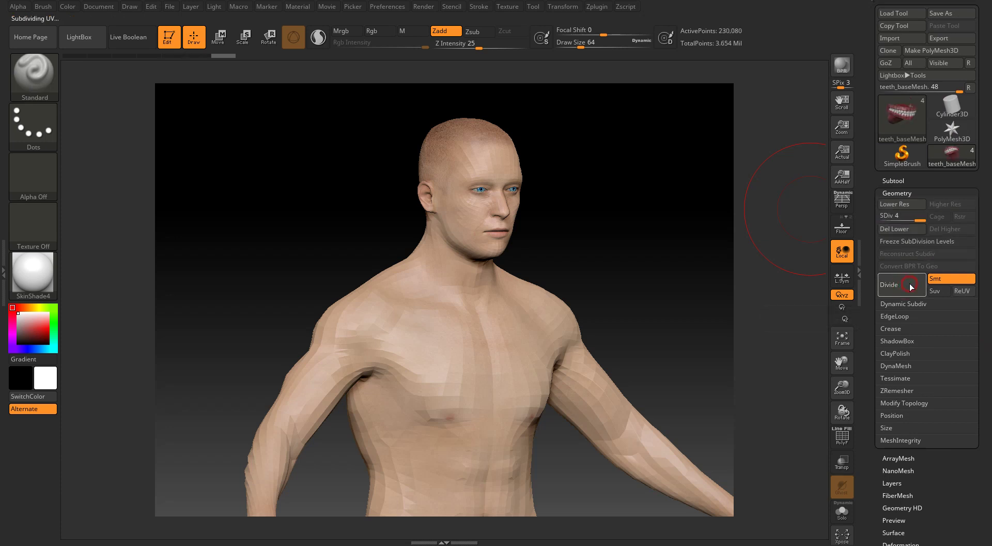
{"action": "left_click", "coordinate": [902, 286]}
{"action": "left_click", "coordinate": [902, 286]}
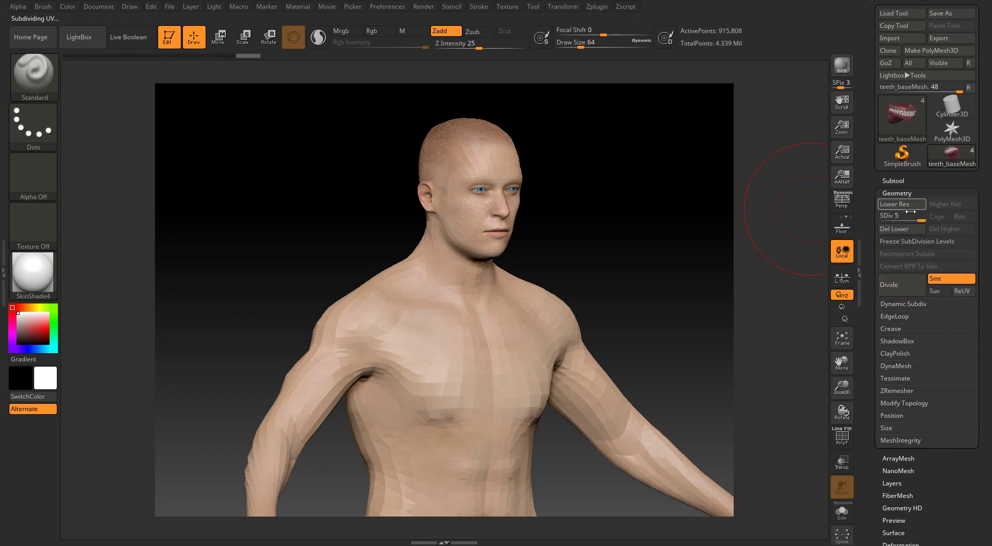
- Subdivide the tongue01Mesh subtool up to level 5
{"action": "left_click", "coordinate": [909, 181]}
{"action": "left_click", "coordinate": [929, 279]}
{"action": "left_click_drag", "start_coordinate": [982, 295], "coordinate": [984, 208]}
{"action": "left_click", "coordinate": [899, 379]}
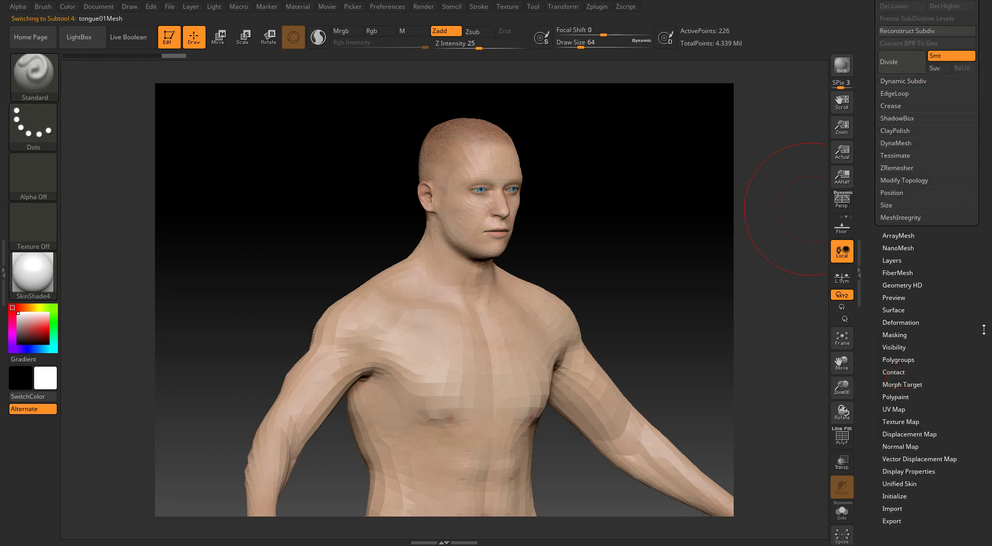
{"action": "left_click", "coordinate": [894, 253]}
{"action": "left_click", "coordinate": [894, 253]}
{"action": "left_click", "coordinate": [894, 253]}
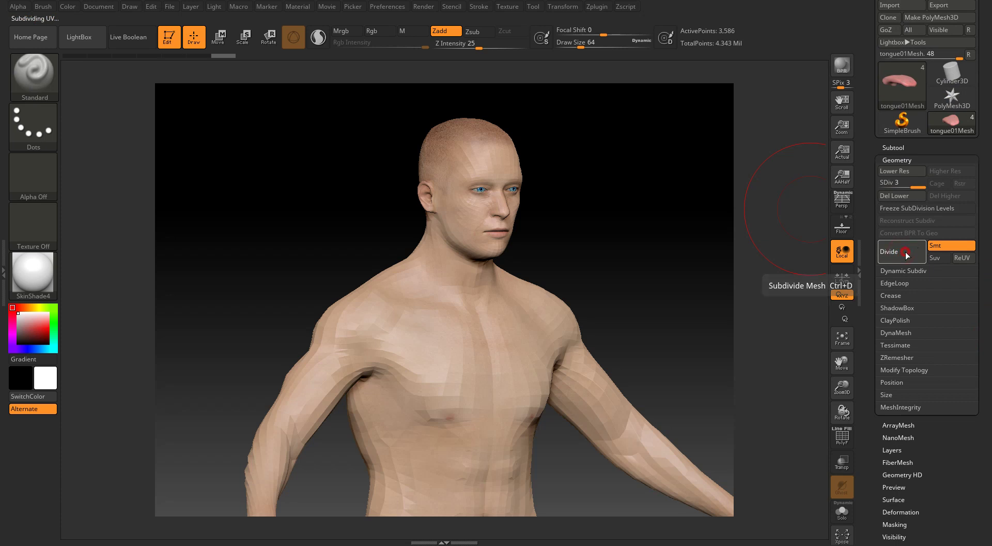
{"action": "left_click", "coordinate": [894, 253]}
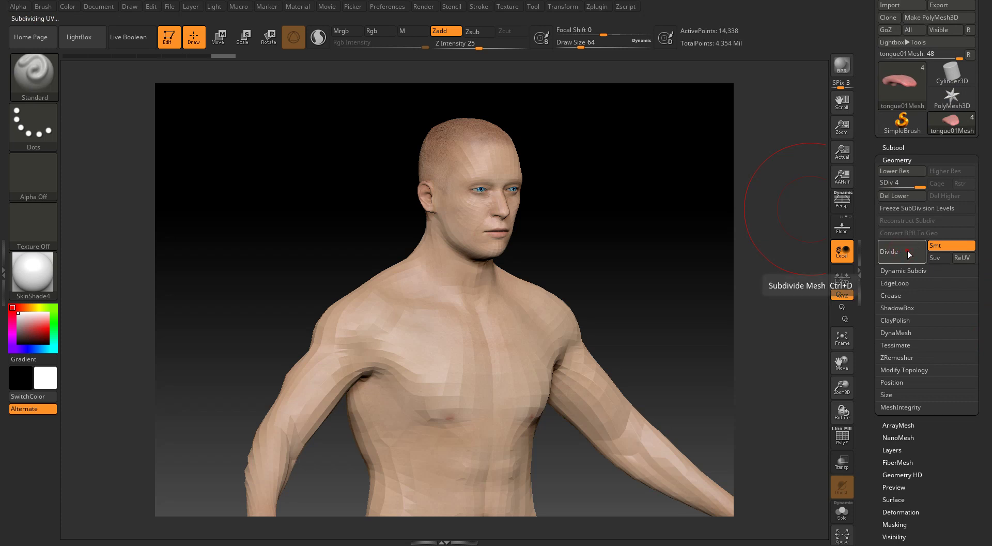
- Select the male_muscle_13290Mesh body and set its SDiv back to 5, in frontal view
{"action": "left_click", "coordinate": [910, 149]}
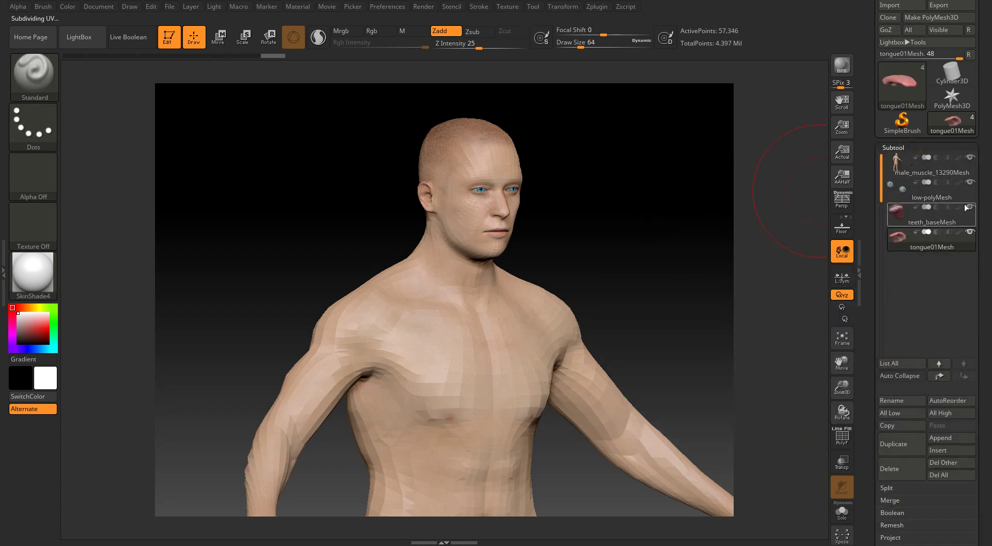
{"action": "scroll", "coordinate": [986, 207], "scroll_direction": "down", "scroll_amount": 1}
{"action": "scroll", "coordinate": [985, 165], "scroll_direction": "down", "scroll_amount": 5}
{"action": "left_click", "coordinate": [897, 283]}
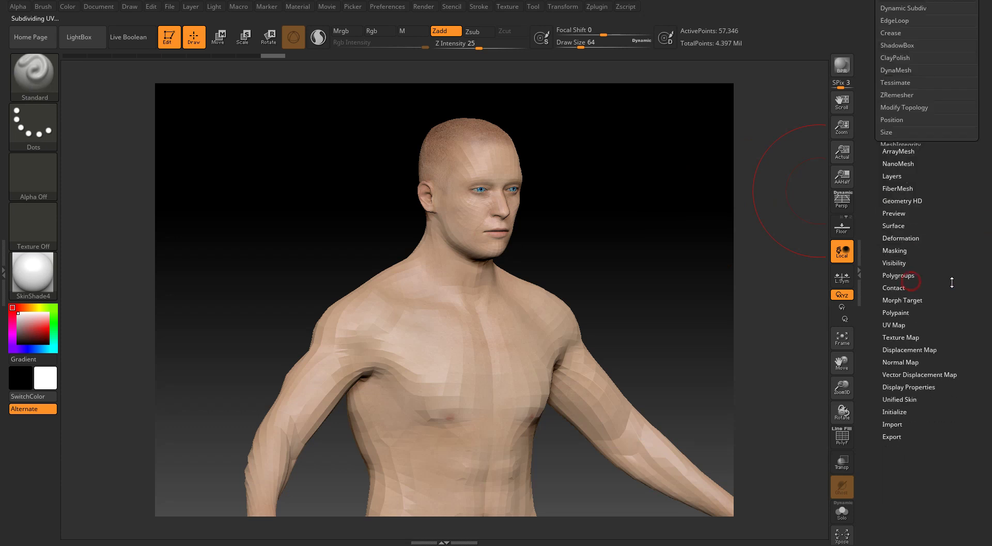
{"action": "scroll", "coordinate": [974, 341], "scroll_direction": "up", "scroll_amount": 2}
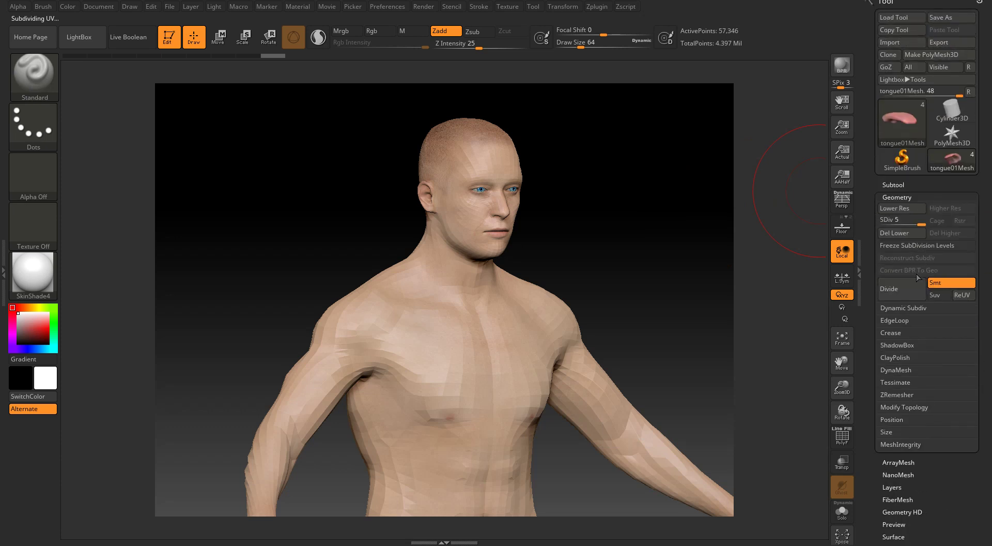
{"action": "left_click_drag", "start_coordinate": [687, 226], "coordinate": [662, 223]}
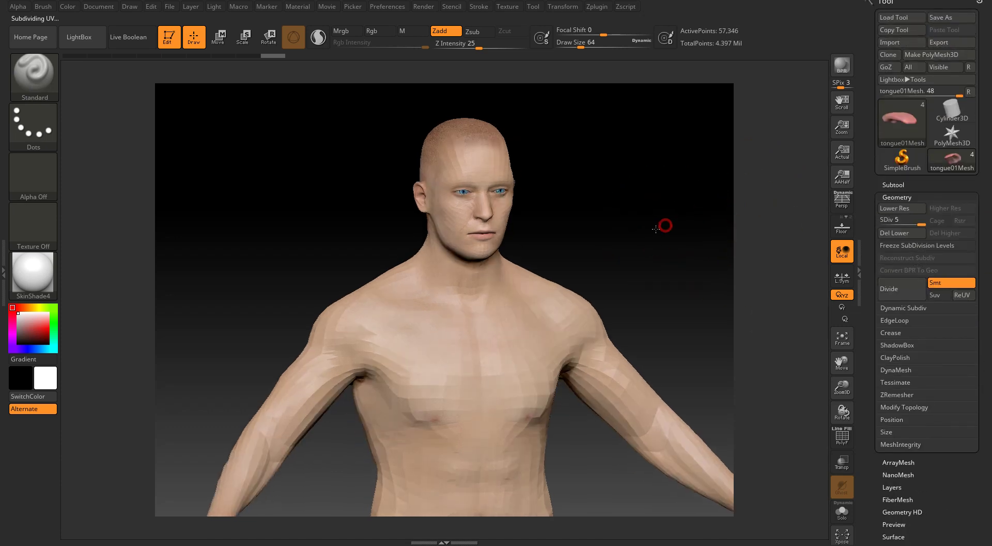
{"action": "left_click", "coordinate": [901, 185]}
{"action": "left_click", "coordinate": [931, 213]}
{"action": "scroll", "coordinate": [989, 238], "scroll_direction": "down", "scroll_amount": 5}
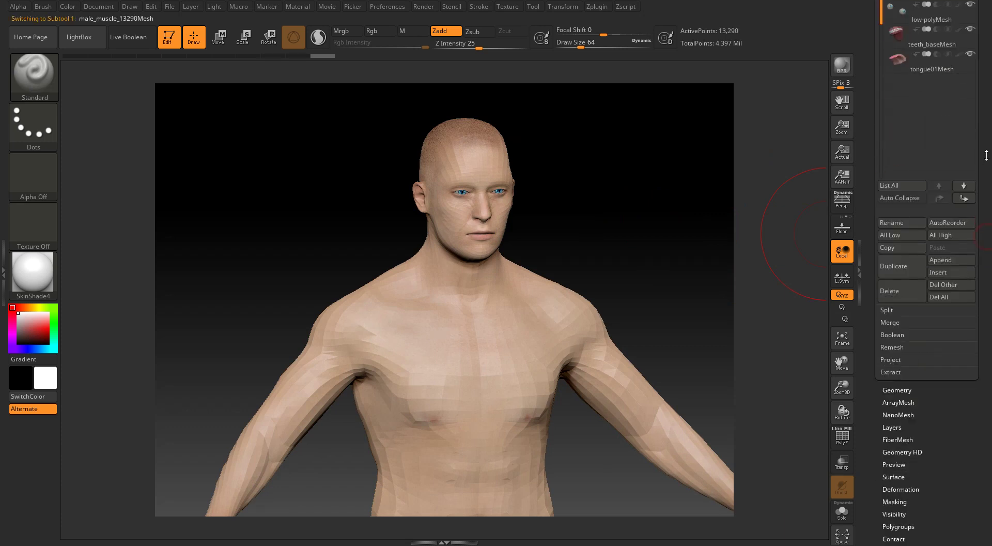
{"action": "left_click", "coordinate": [894, 361]}
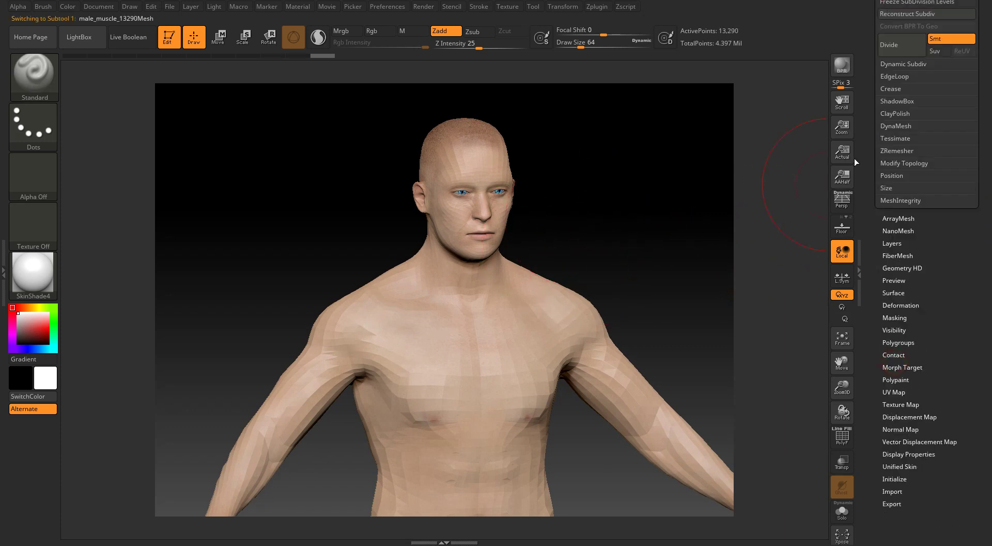
{"action": "scroll", "coordinate": [985, 114], "scroll_direction": "up", "scroll_amount": 4}
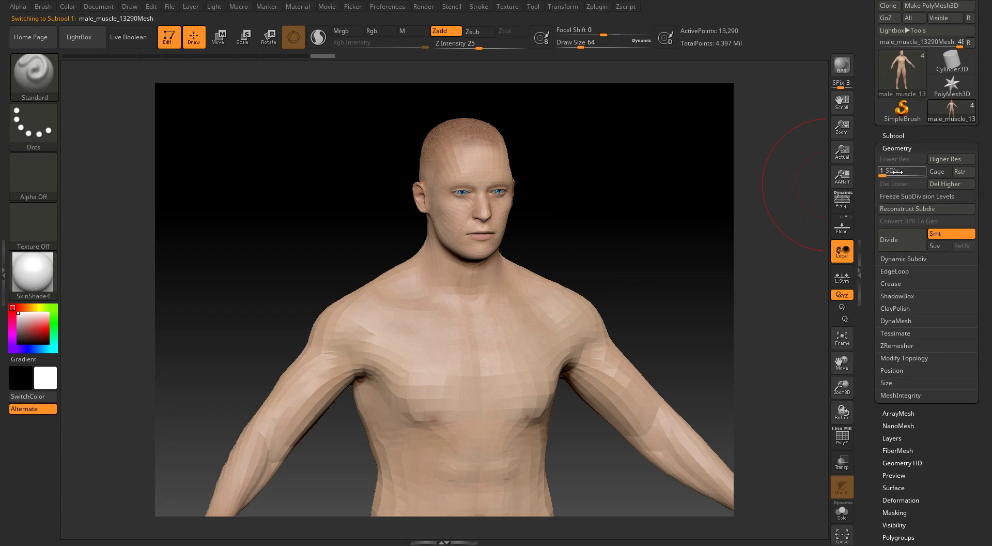
{"action": "left_click_drag", "start_coordinate": [888, 172], "coordinate": [920, 167]}
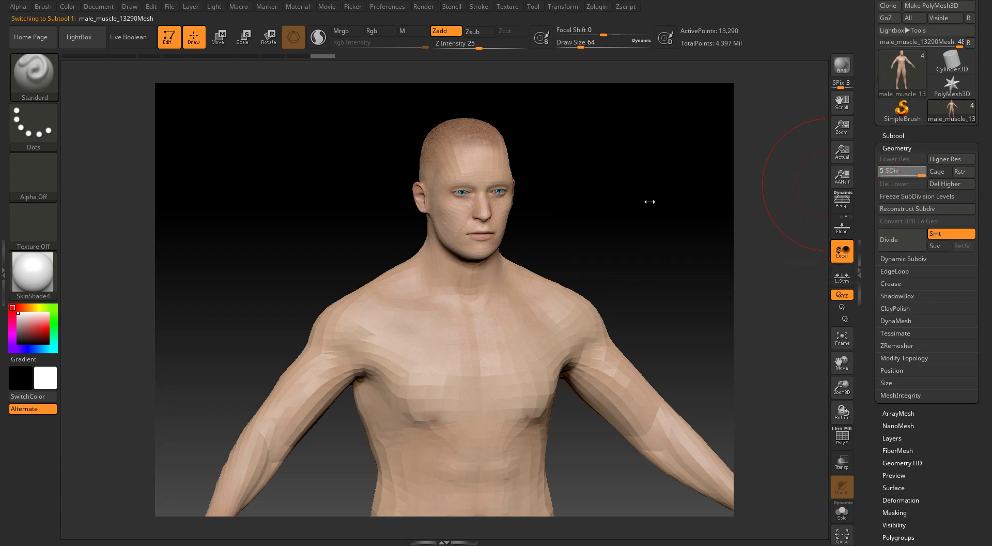
{"action": "mouse_move", "coordinate": [622, 194]}
{"action": "left_mouse_down"}
{"action": "mouse_move", "coordinate": [606, 186]}
{"action": "mouse_move", "coordinate": [627, 184]}
{"action": "mouse_move", "coordinate": [611, 186]}
{"action": "left_mouse_up"}
- Try Polypaint From Texture in Tool > Polypaint and dismiss the 'MRGB draw mode is off' warning
{"action": "left_click_drag", "start_coordinate": [987, 266], "coordinate": [987, 189]}
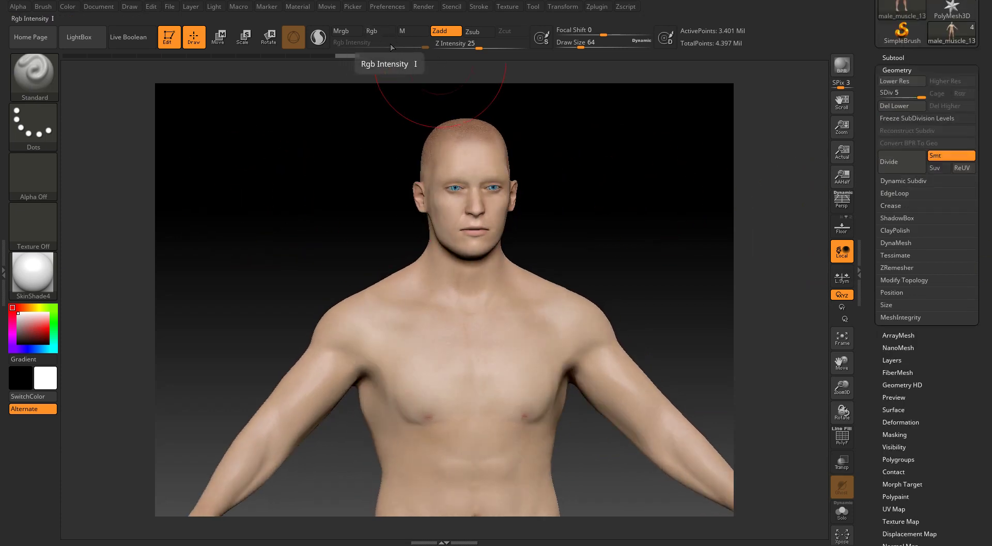
{"action": "left_click_drag", "start_coordinate": [598, 173], "coordinate": [611, 181]}
{"action": "scroll", "coordinate": [983, 395], "scroll_direction": "down", "scroll_amount": 5}
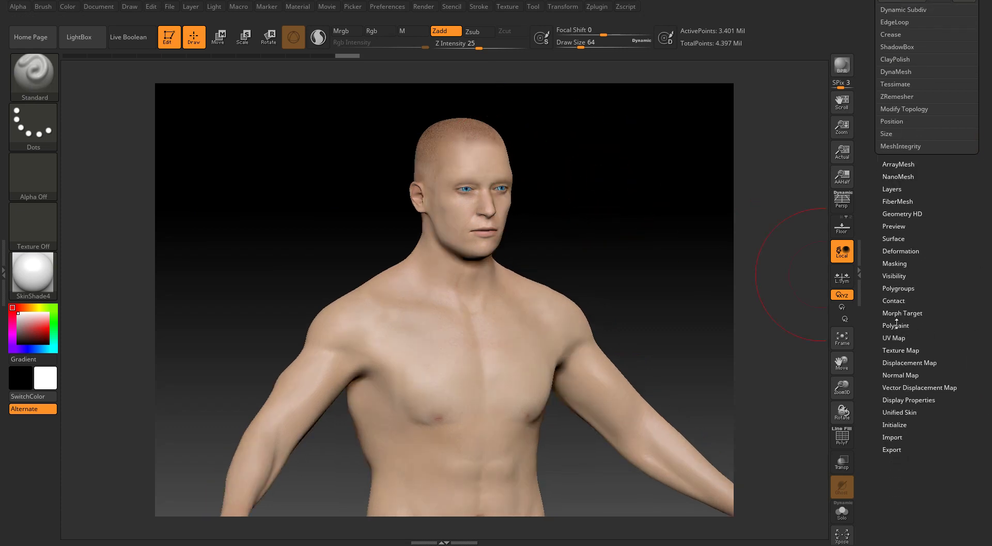
{"action": "left_click", "coordinate": [897, 324]}
{"action": "scroll", "coordinate": [941, 370], "scroll_direction": "up", "scroll_amount": 6}
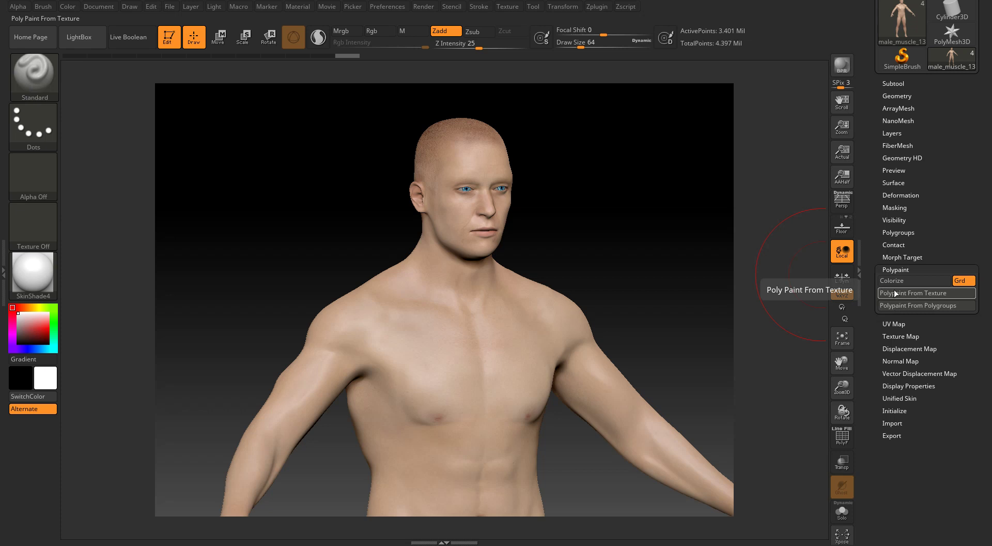
{"action": "left_click", "coordinate": [932, 293]}
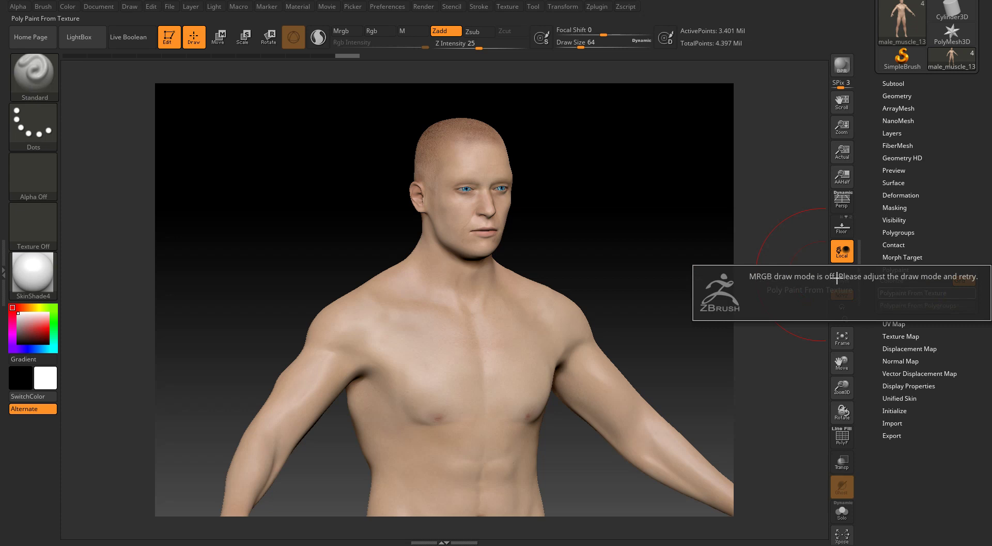
{"action": "left_click", "coordinate": [373, 33]}
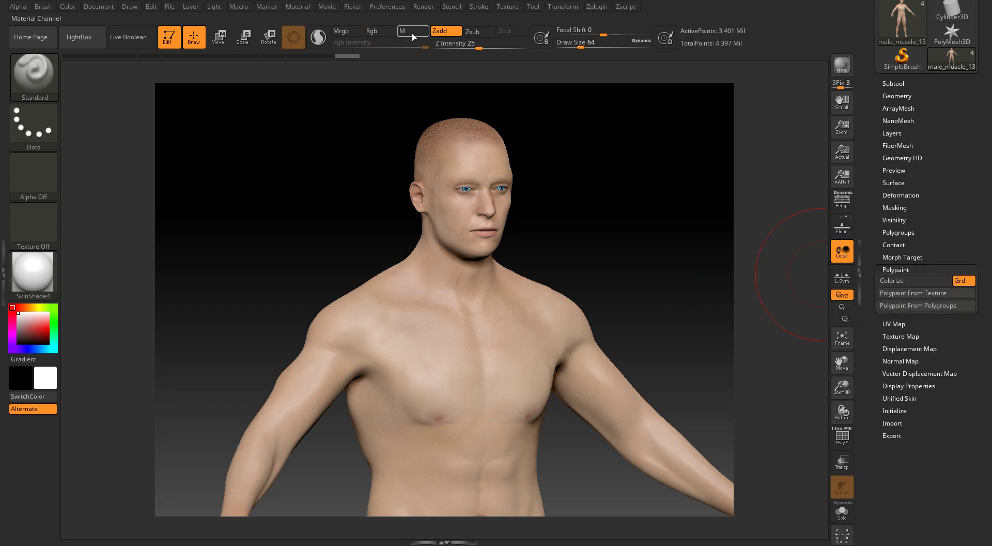
- Turn on Rgb with Zadd off, enable Colorize, and face the model front
{"action": "left_click", "coordinate": [380, 32]}
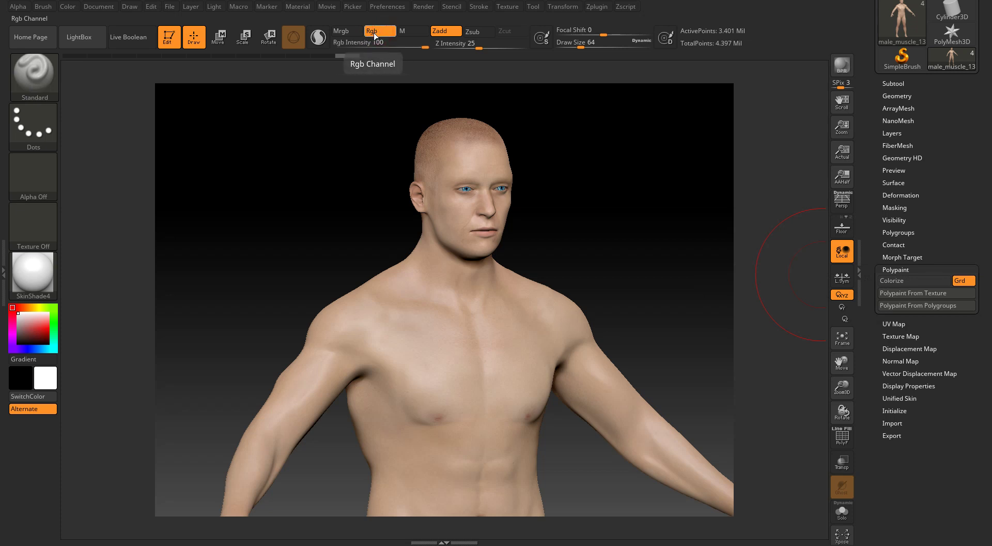
{"action": "left_click", "coordinate": [448, 32]}
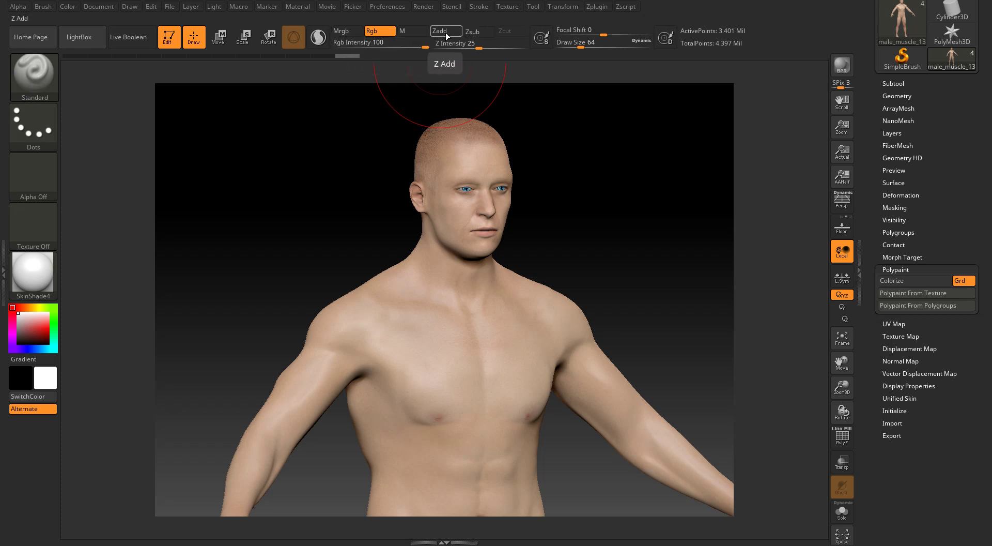
{"action": "left_click", "coordinate": [935, 293]}
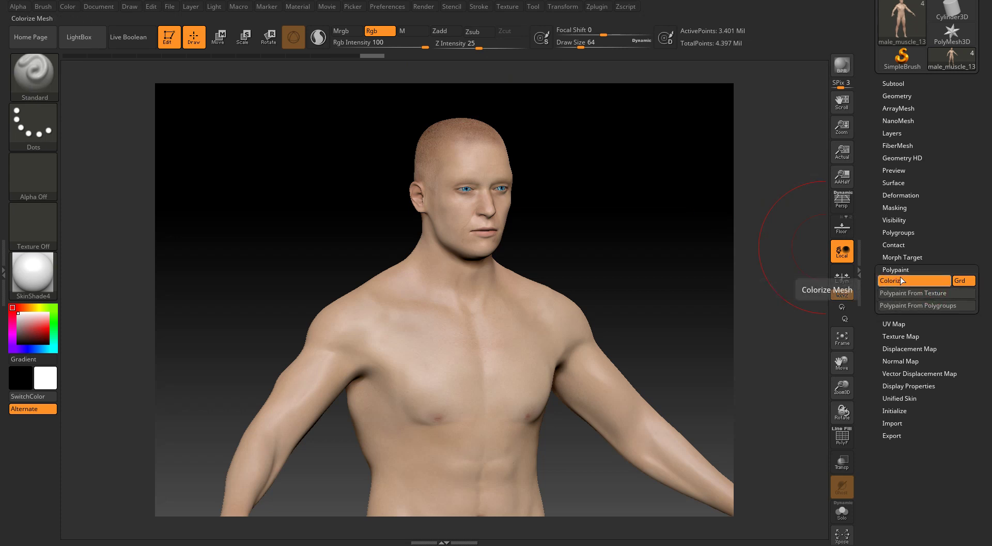
{"action": "left_click_drag", "start_coordinate": [647, 211], "coordinate": [544, 219]}
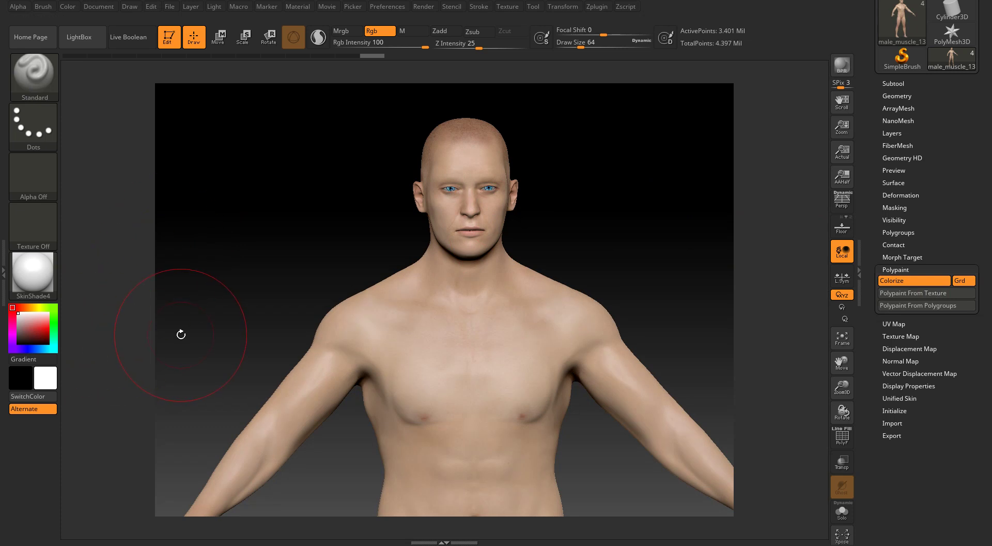
- Sample the skin tone, pick orange in Main Color, and lower Rgb Intensity to 34
{"action": "left_click_drag", "start_coordinate": [585, 250], "coordinate": [595, 247]}
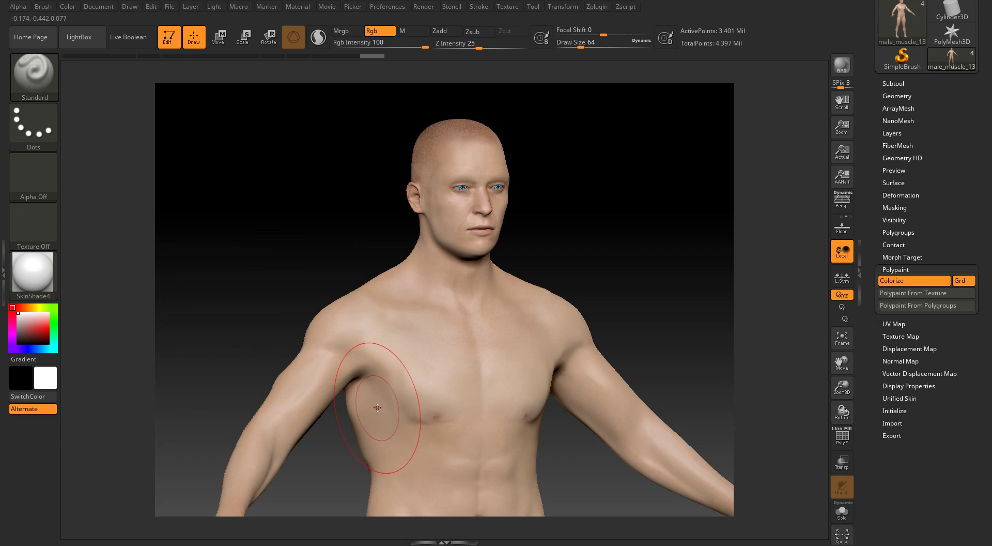
{"action": "key", "text": "c"}
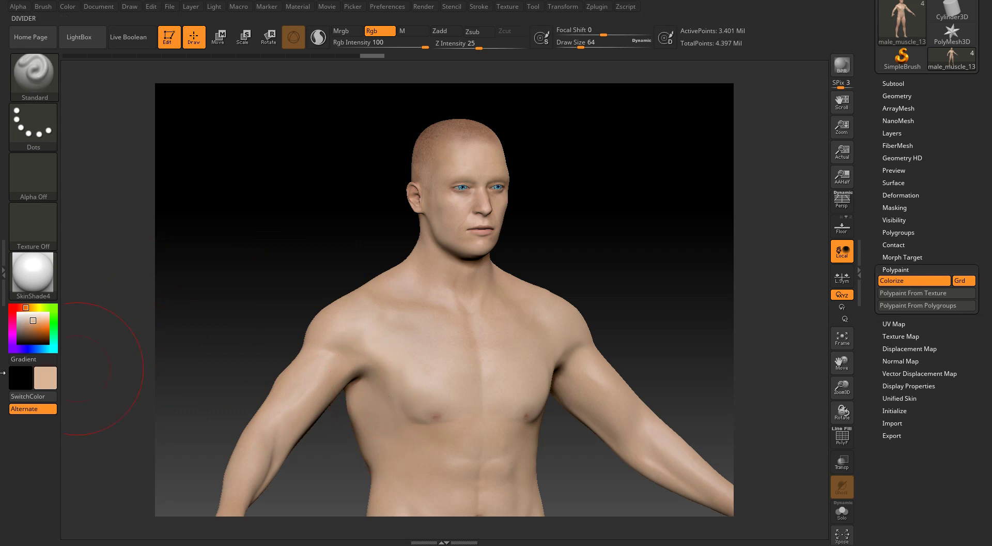
{"action": "mouse_move", "coordinate": [49, 379]}
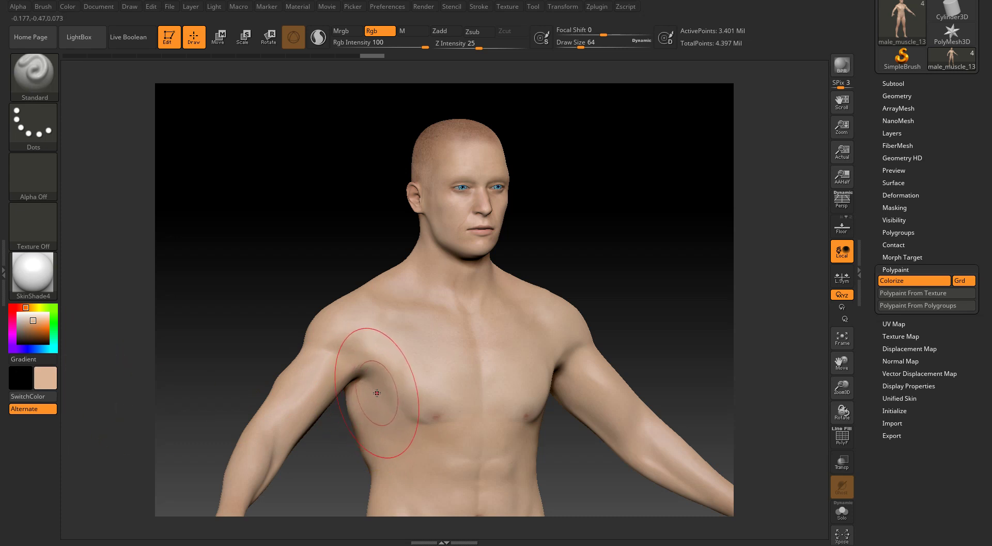
{"action": "left_click", "coordinate": [45, 384]}
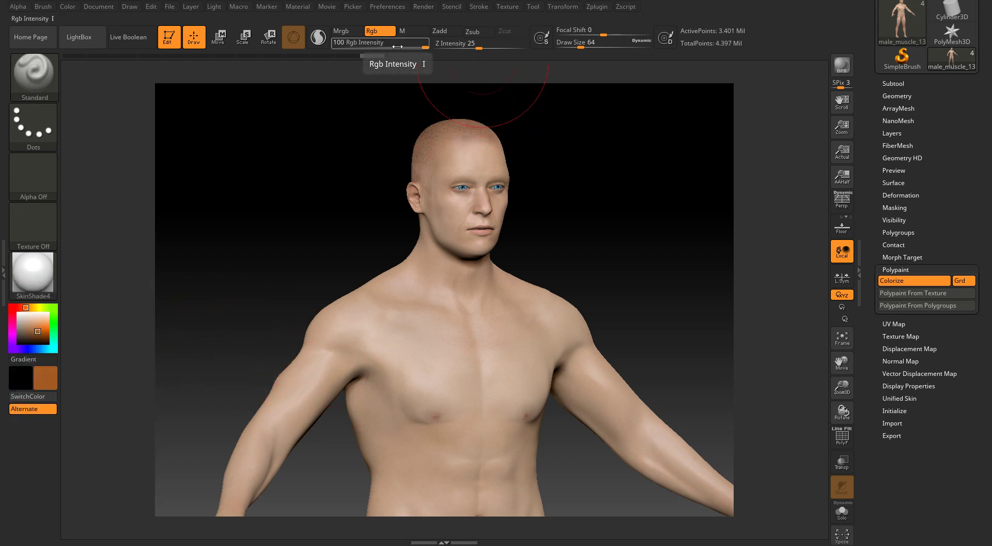
{"action": "left_click_drag", "start_coordinate": [395, 47], "coordinate": [390, 47]}
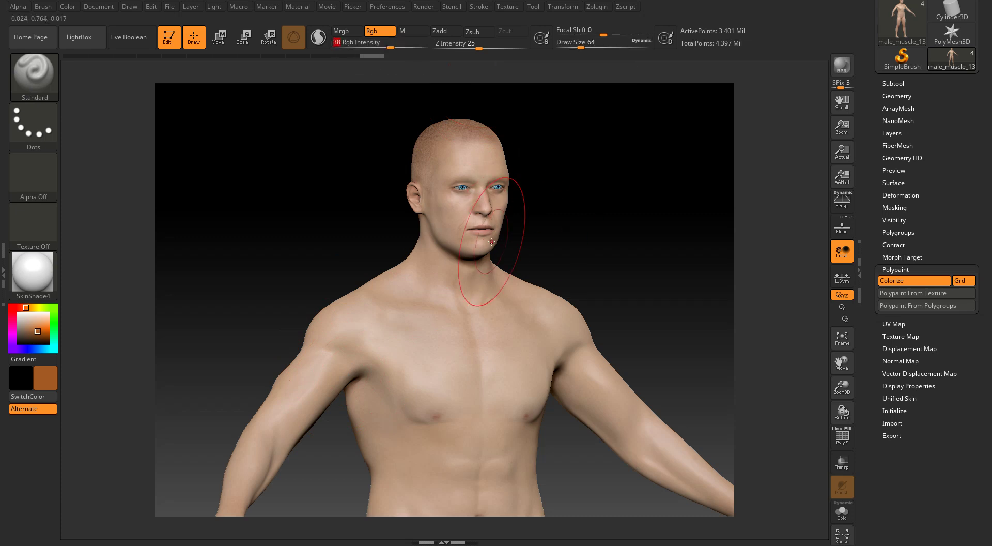
- At Draw Size 37, paint orange-brown shading near both armpits with X symmetry
{"action": "key", "text": "s"}
{"action": "left_click_drag", "start_coordinate": [595, 74], "coordinate": [578, 71]}
{"action": "left_click_drag", "start_coordinate": [620, 150], "coordinate": [599, 164]}
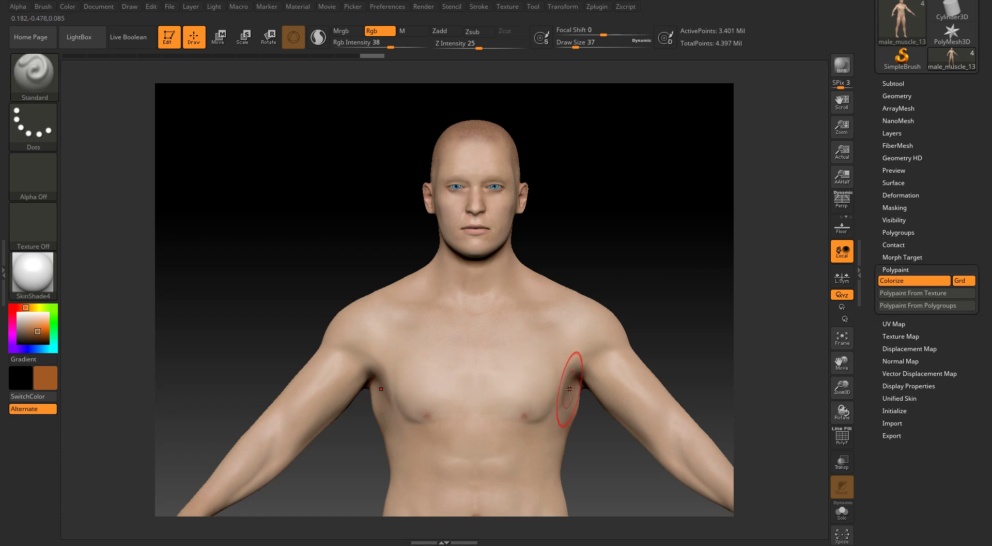
{"action": "left_click_drag", "start_coordinate": [345, 257], "coordinate": [346, 212], "text": "alt"}
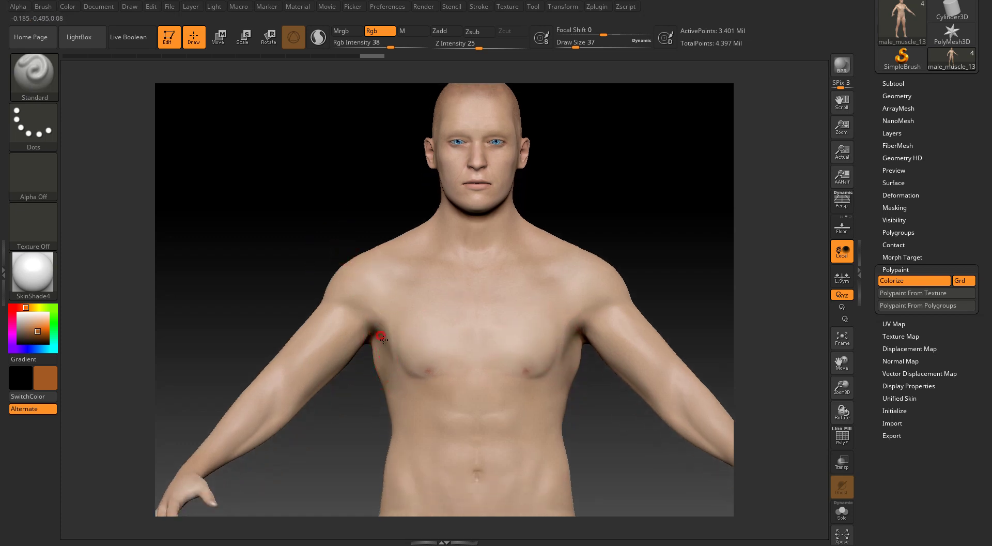
{"action": "mouse_move", "coordinate": [383, 339]}
{"action": "left_mouse_down"}
{"action": "mouse_move", "coordinate": [381, 327]}
{"action": "mouse_move", "coordinate": [401, 370]}
{"action": "mouse_move", "coordinate": [418, 378]}
{"action": "mouse_move", "coordinate": [354, 405]}
{"action": "mouse_move", "coordinate": [357, 362]}
{"action": "left_mouse_up"}
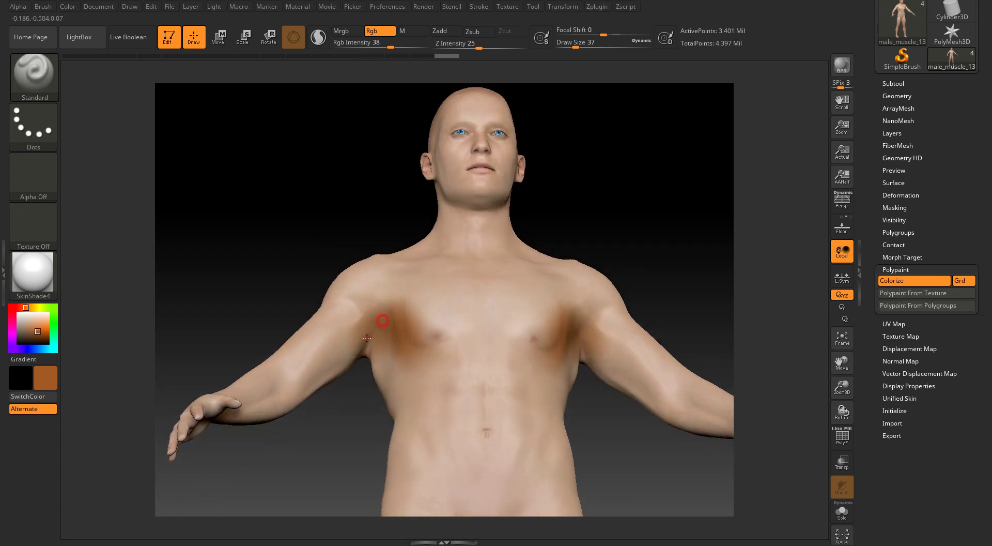
{"action": "mouse_move", "coordinate": [372, 310]}
{"action": "left_mouse_down"}
{"action": "mouse_move", "coordinate": [381, 328]}
{"action": "mouse_move", "coordinate": [365, 334]}
{"action": "mouse_move", "coordinate": [362, 323]}
{"action": "left_mouse_up"}
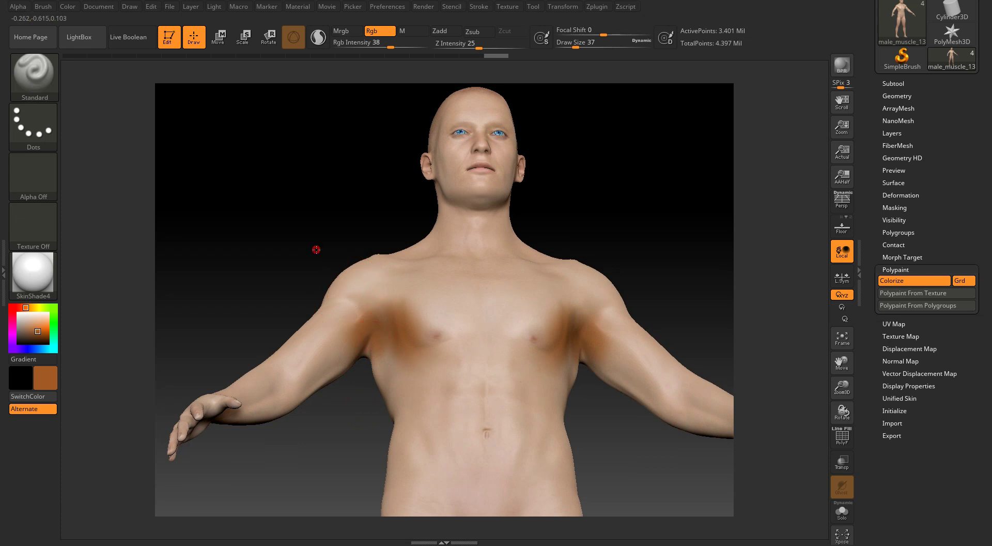
{"action": "left_click_drag", "start_coordinate": [316, 248], "coordinate": [323, 310]}
- Sample skin and tan tones and blend strokes over the chest shading, undoing the last one
{"action": "key", "text": "c"}
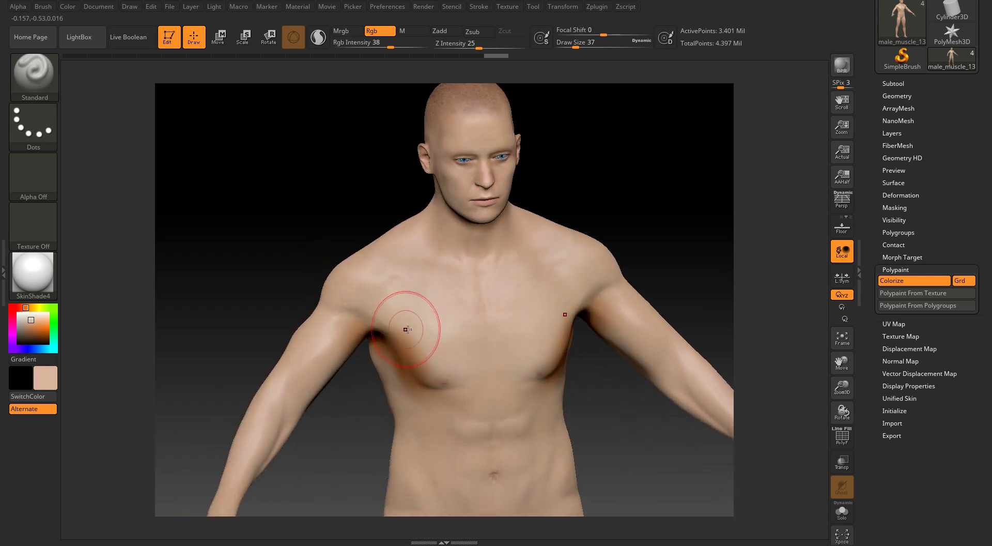
{"action": "mouse_move", "coordinate": [417, 347]}
{"action": "left_mouse_down"}
{"action": "mouse_move", "coordinate": [434, 362]}
{"action": "mouse_move", "coordinate": [386, 361]}
{"action": "mouse_move", "coordinate": [393, 388]}
{"action": "mouse_move", "coordinate": [437, 400]}
{"action": "mouse_move", "coordinate": [456, 394]}
{"action": "mouse_move", "coordinate": [405, 384]}
{"action": "mouse_move", "coordinate": [454, 390]}
{"action": "left_mouse_up"}
{"action": "key", "text": "c"}
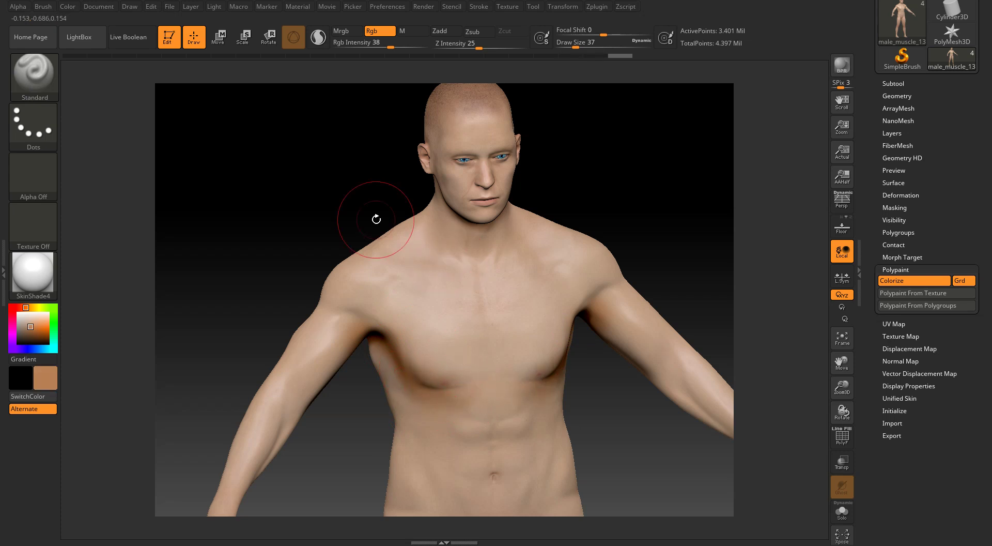
{"action": "left_click_drag", "start_coordinate": [377, 217], "coordinate": [472, 211]}
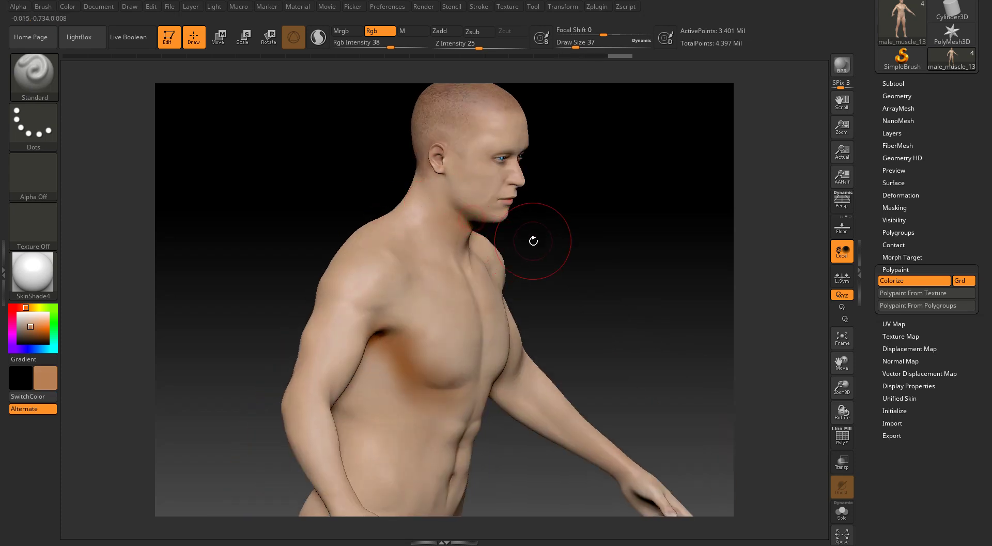
{"action": "left_click_drag", "start_coordinate": [534, 240], "coordinate": [458, 221]}
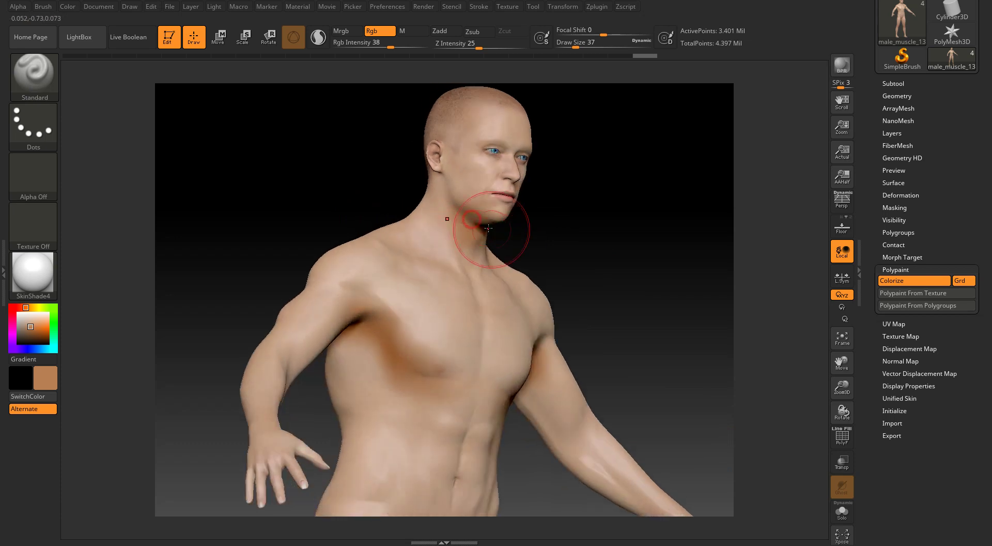
{"action": "key", "text": "ctrl+z"}
{"action": "key", "text": "ctrl+z"}
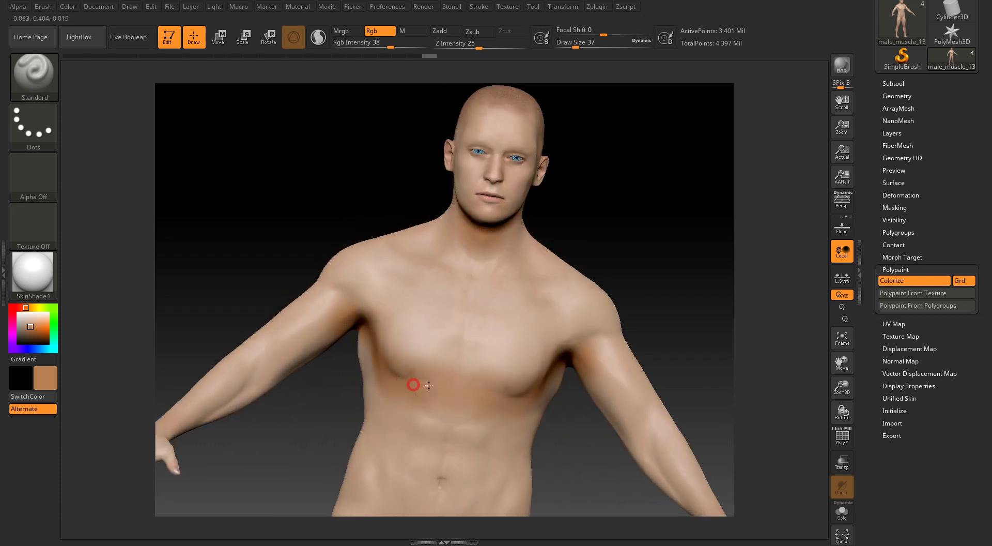
- Blend strokes along the left flank, collarbone and neck, then set the stroke to DragRect
{"action": "mouse_move", "coordinate": [409, 384]}
{"action": "left_mouse_down"}
{"action": "mouse_move", "coordinate": [391, 404]}
{"action": "mouse_move", "coordinate": [379, 397]}
{"action": "mouse_move", "coordinate": [397, 407]}
{"action": "mouse_move", "coordinate": [391, 415]}
{"action": "mouse_move", "coordinate": [361, 343]}
{"action": "left_mouse_up"}
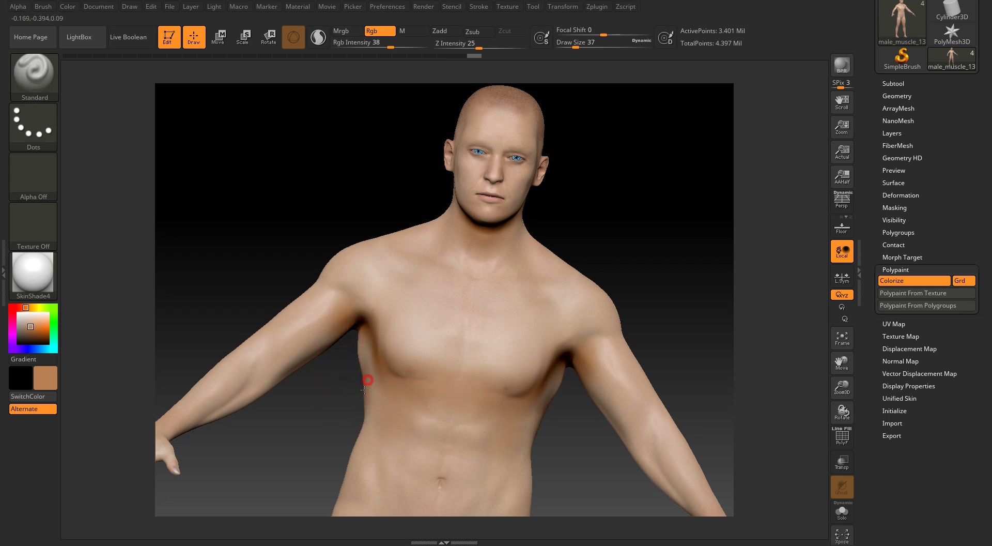
{"action": "mouse_move", "coordinate": [372, 132]}
{"action": "left_mouse_down"}
{"action": "mouse_move", "coordinate": [345, 162]}
{"action": "mouse_move", "coordinate": [390, 213]}
{"action": "left_mouse_up"}
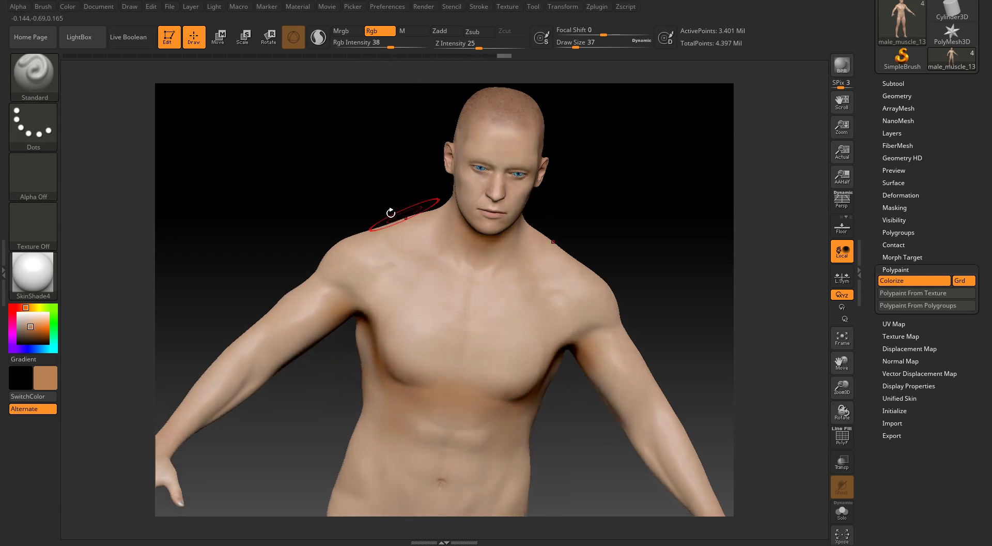
{"action": "left_click_drag", "start_coordinate": [454, 262], "coordinate": [395, 248]}
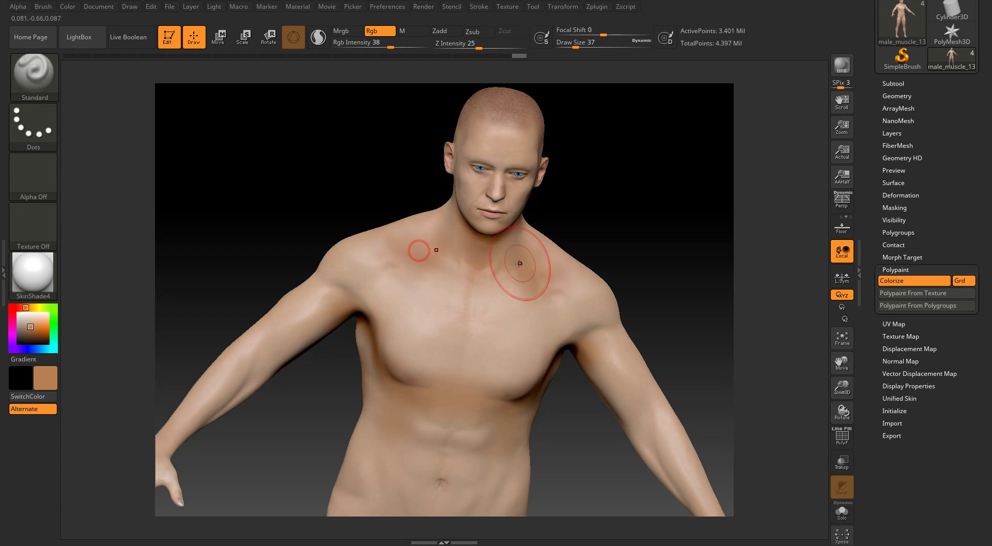
{"action": "left_click_drag", "start_coordinate": [595, 223], "coordinate": [536, 66]}
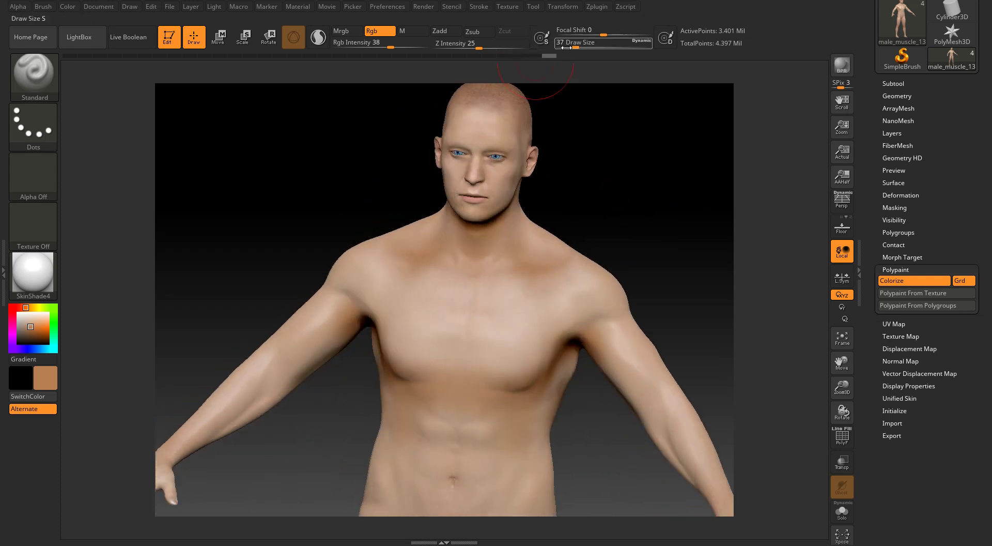
{"action": "mouse_move", "coordinate": [246, 202]}
{"action": "left_mouse_down"}
{"action": "mouse_move", "coordinate": [262, 195]}
{"action": "mouse_move", "coordinate": [248, 171]}
{"action": "mouse_move", "coordinate": [377, 193]}
{"action": "left_mouse_up"}
{"action": "mouse_move", "coordinate": [553, 193]}
{"action": "left_mouse_down"}
{"action": "mouse_move", "coordinate": [562, 197]}
{"action": "mouse_move", "coordinate": [181, 194]}
{"action": "left_mouse_up"}
{"action": "left_click", "coordinate": [36, 128]}
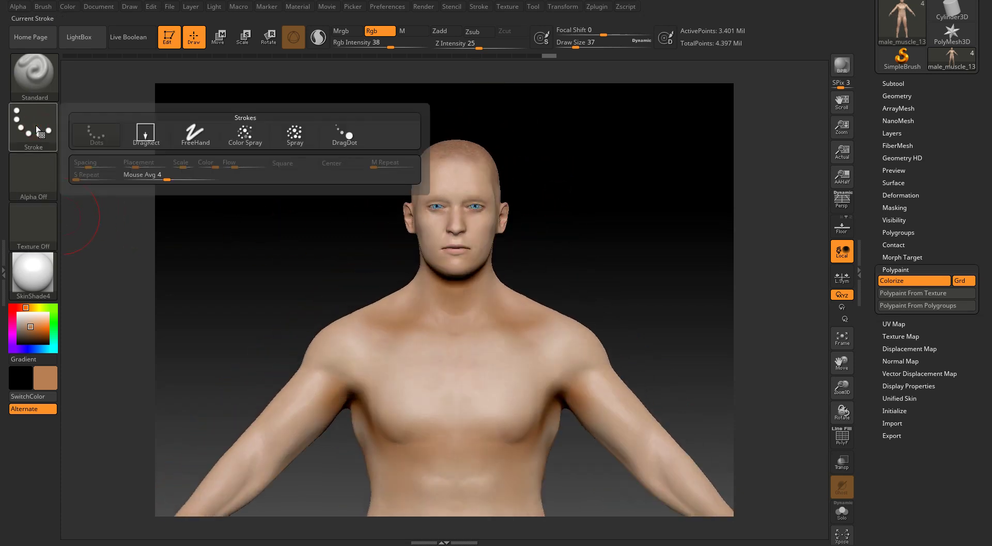
{"action": "left_click", "coordinate": [145, 134]}
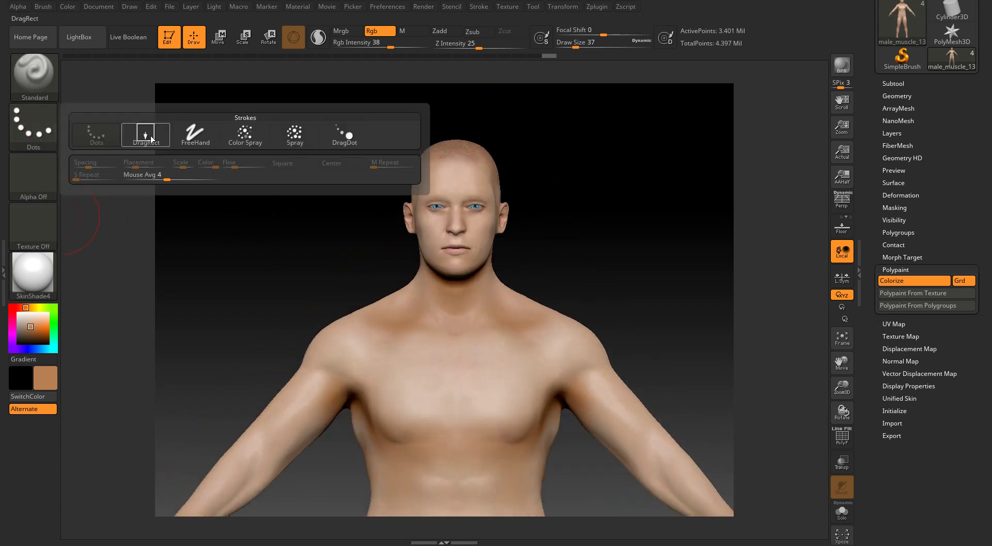
- Stamp a star tattoo (Alpha 10) on the forehead centre at Rgb Intensity 90, then check it
{"action": "left_click", "coordinate": [37, 225]}
{"action": "left_click", "coordinate": [29, 179]}
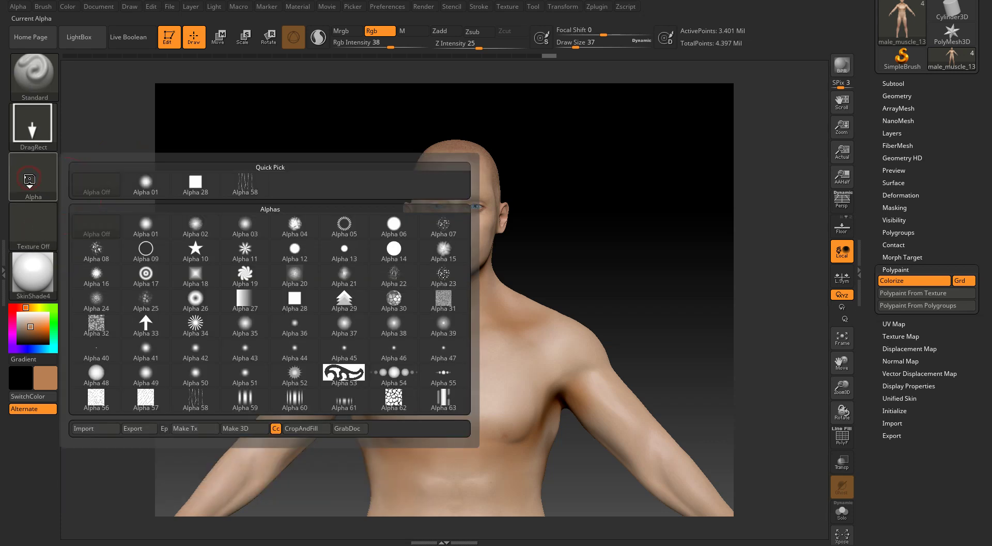
{"action": "left_click", "coordinate": [196, 253]}
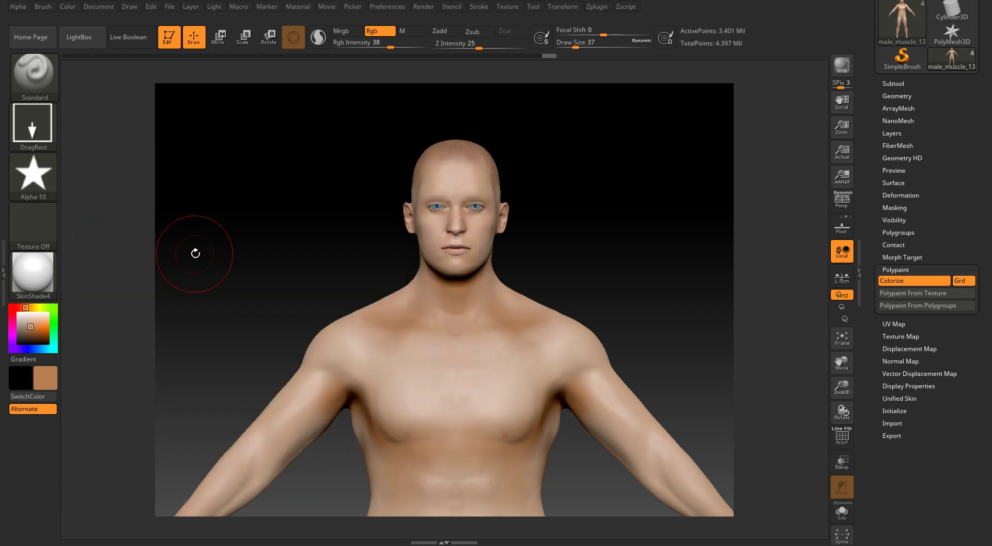
{"action": "left_click_drag", "start_coordinate": [392, 46], "coordinate": [420, 46]}
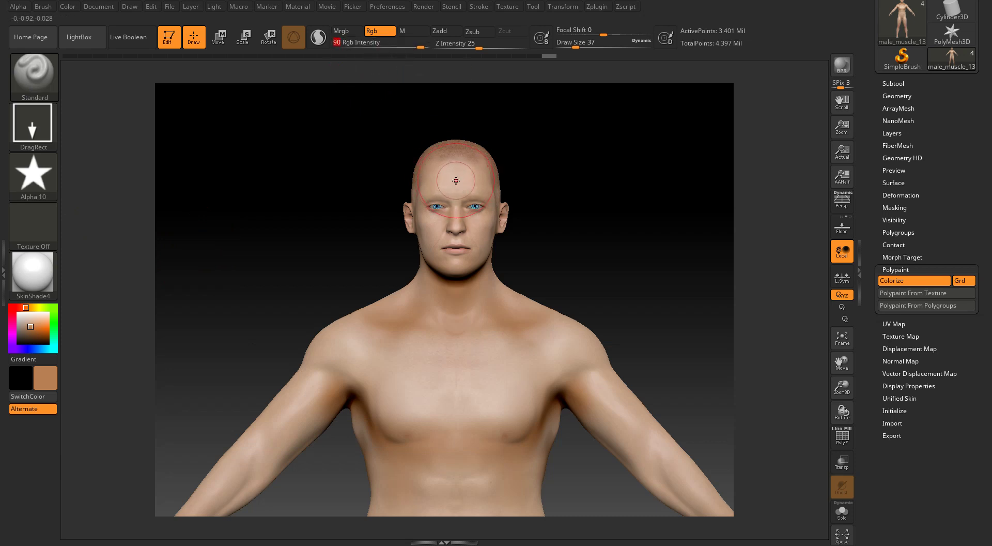
{"action": "left_click_drag", "start_coordinate": [455, 182], "coordinate": [453, 196]}
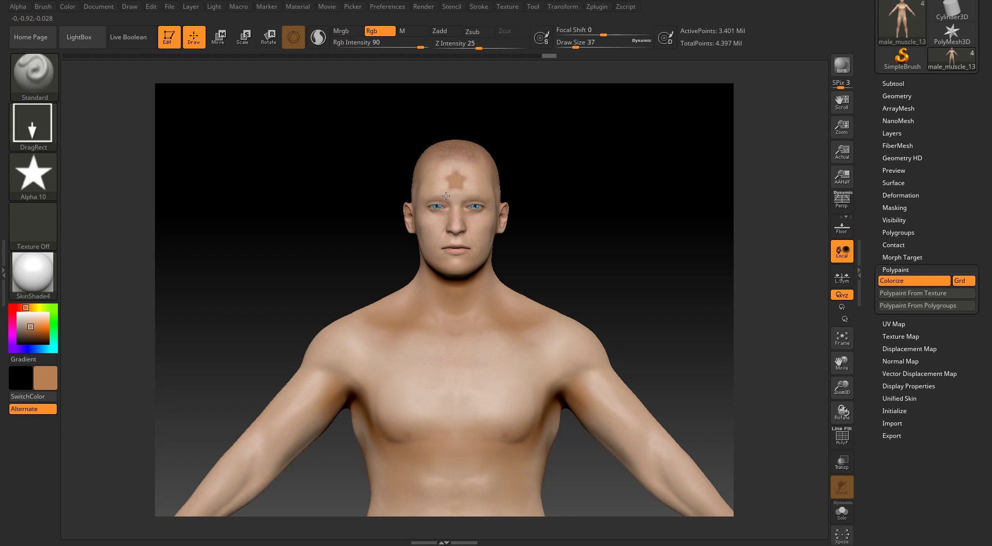
{"action": "left_click_drag", "start_coordinate": [522, 192], "coordinate": [557, 198]}
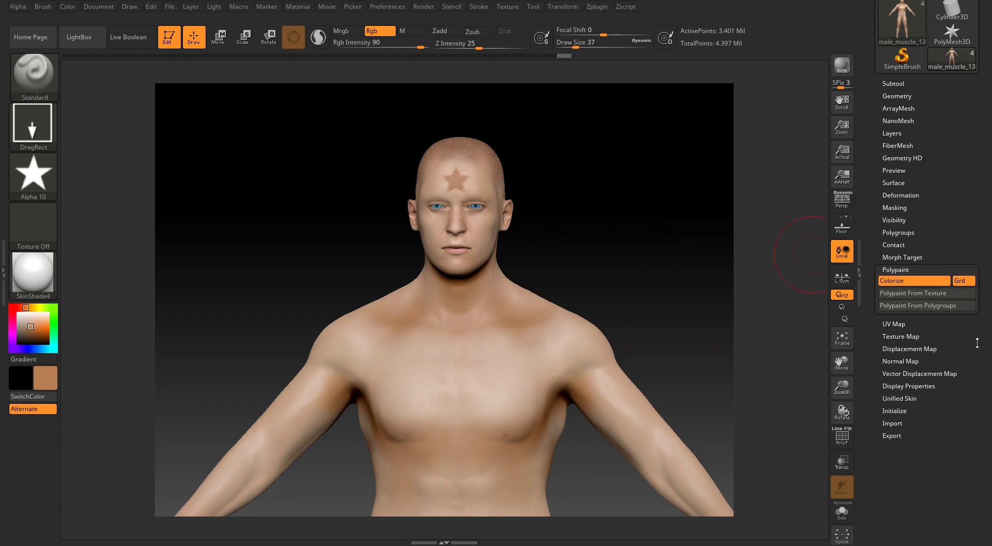
{"action": "left_click_drag", "start_coordinate": [603, 224], "coordinate": [592, 236]}
- Clone the polypaint into the 2048×2048 male_muscle_13290Mesh texture with Clone Txtr and make it current
{"action": "left_click", "coordinate": [903, 336]}
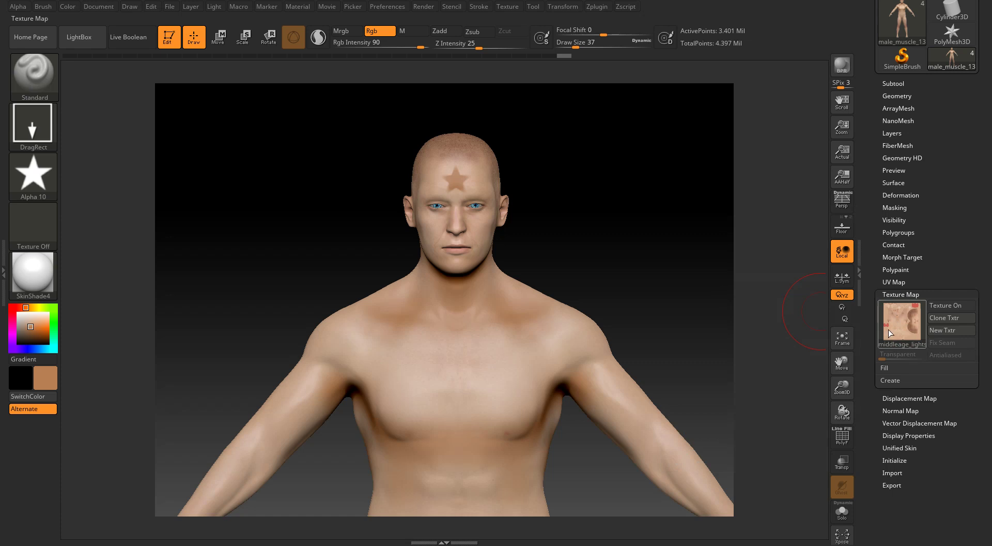
{"action": "left_click", "coordinate": [889, 380]}
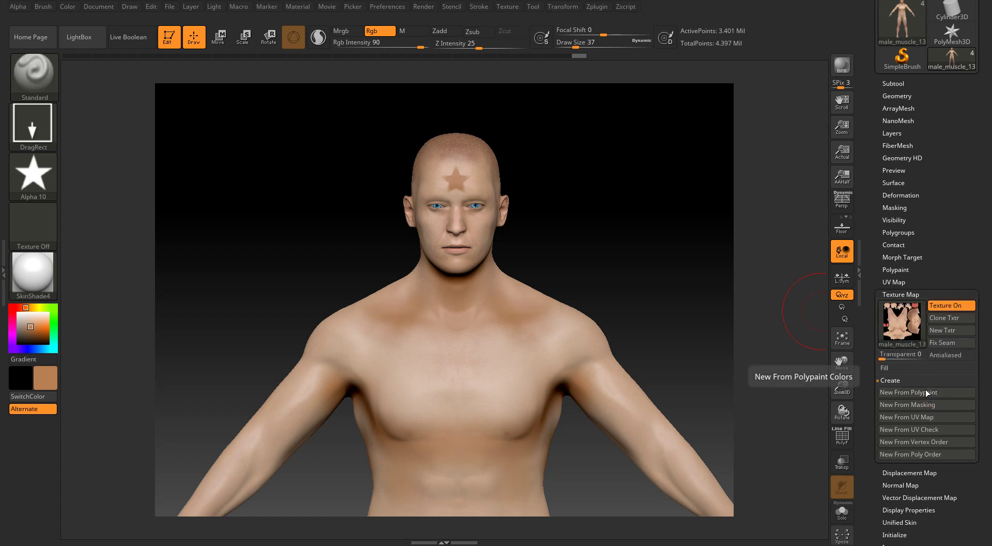
{"action": "mouse_move", "coordinate": [909, 332]}
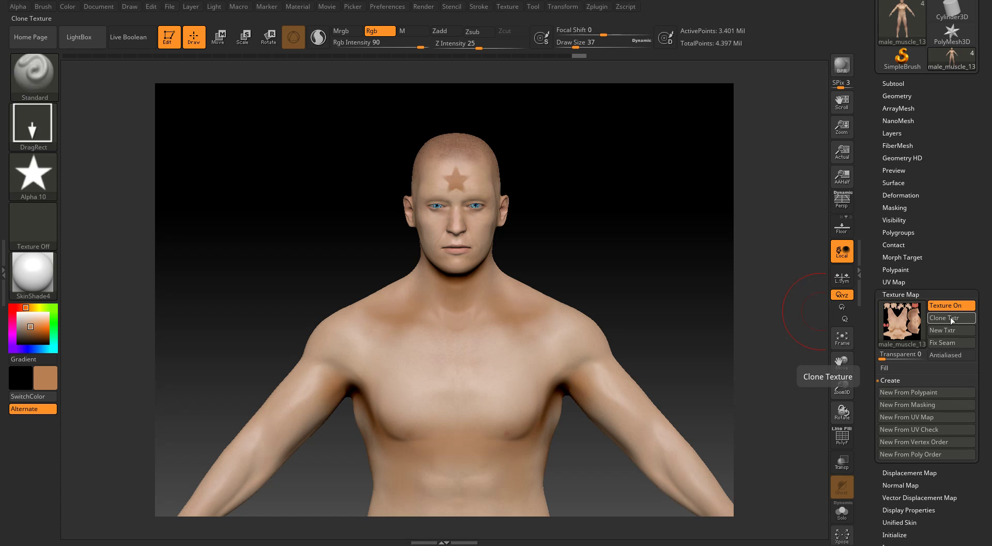
{"action": "left_click", "coordinate": [943, 319]}
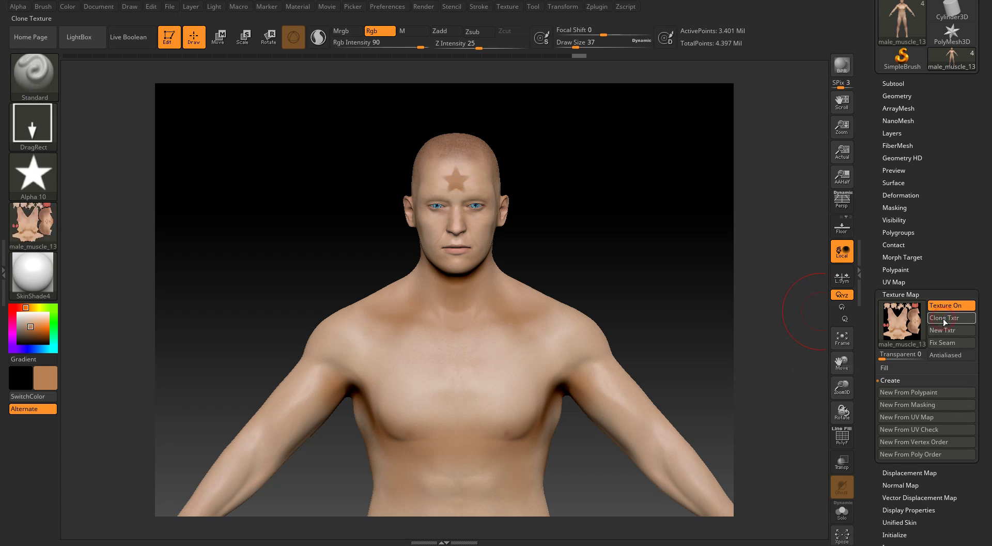
{"action": "left_click", "coordinate": [46, 233]}
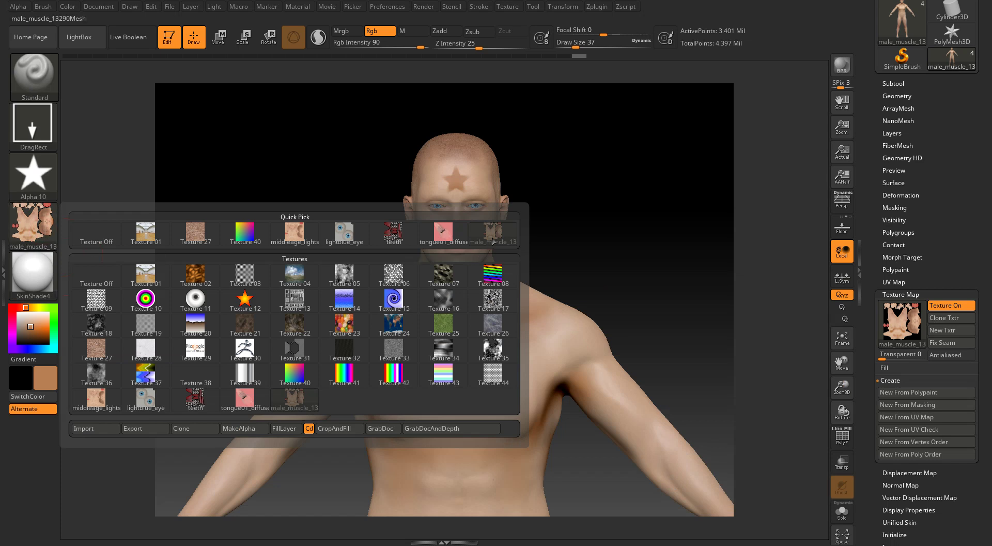
{"action": "mouse_move", "coordinate": [493, 241]}
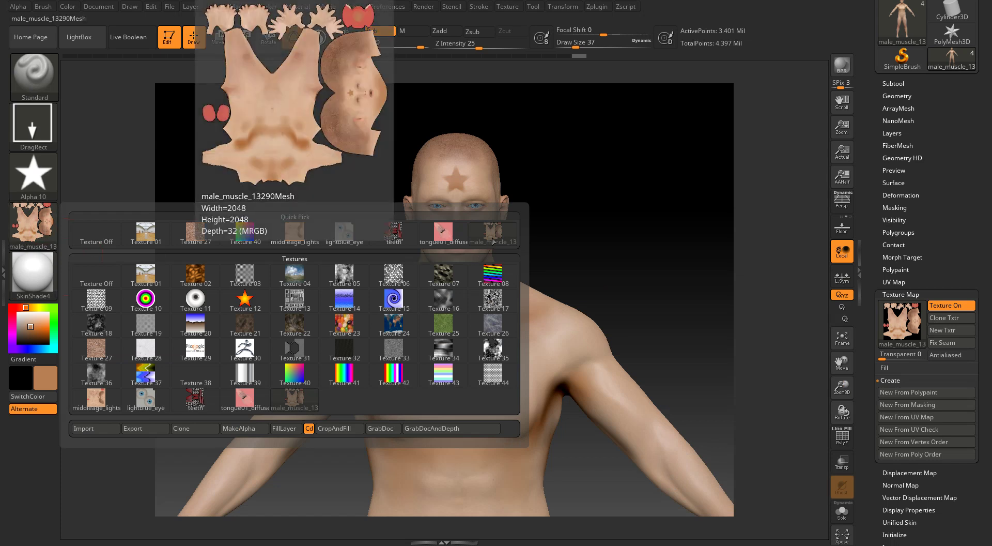
- Export the texture as PNG into the textures folder, starting from the tongue01_diffuse name
{"action": "left_click", "coordinate": [149, 429]}
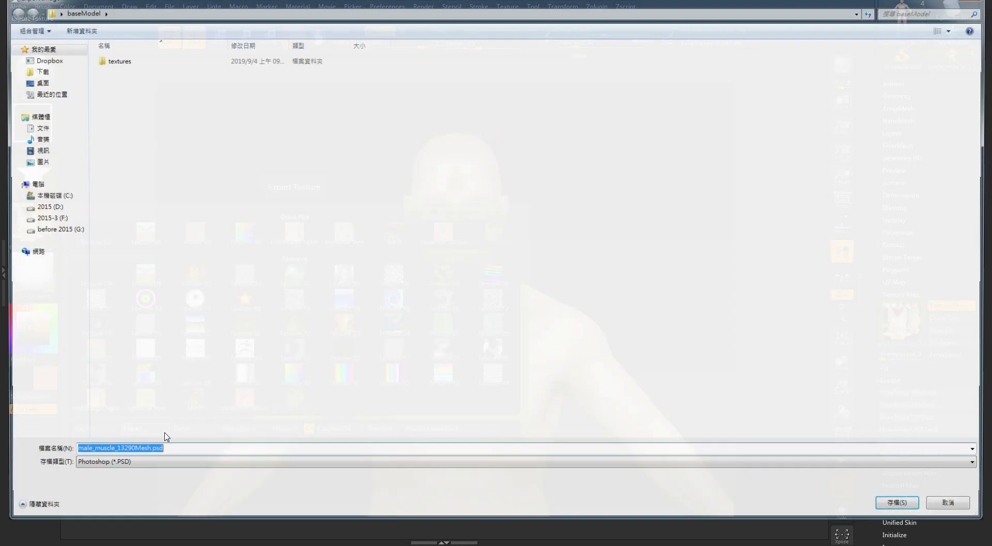
{"action": "double_click", "coordinate": [128, 60]}
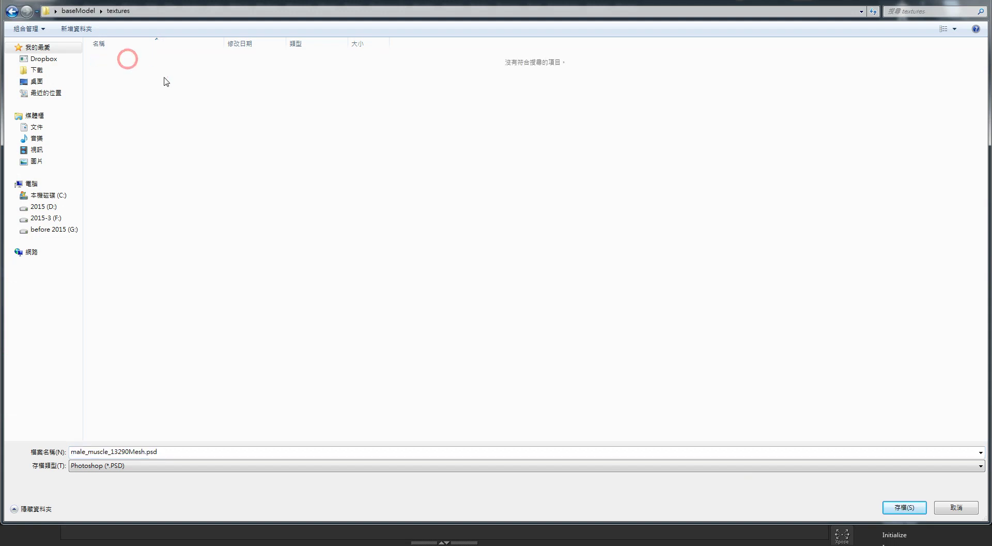
{"action": "left_click", "coordinate": [87, 466]}
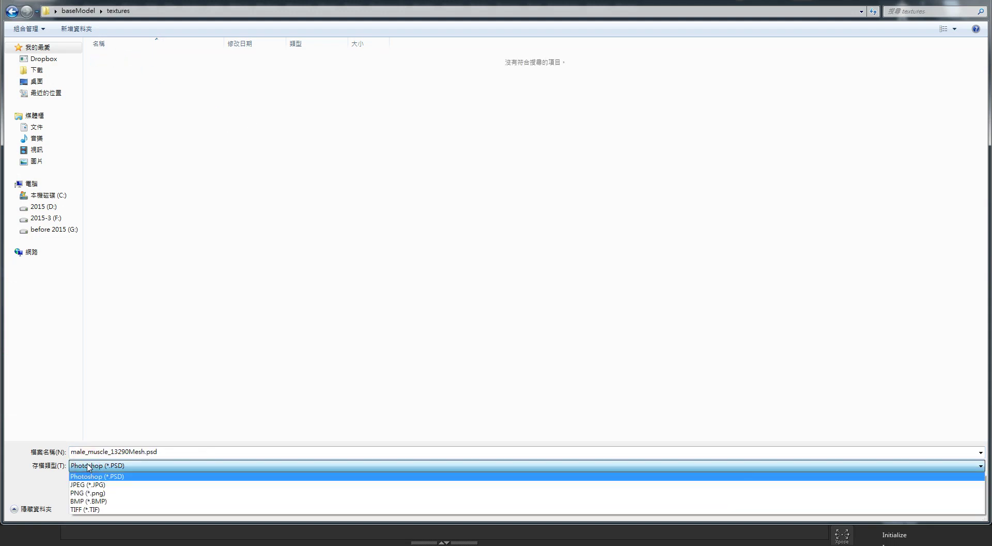
{"action": "left_click", "coordinate": [90, 493]}
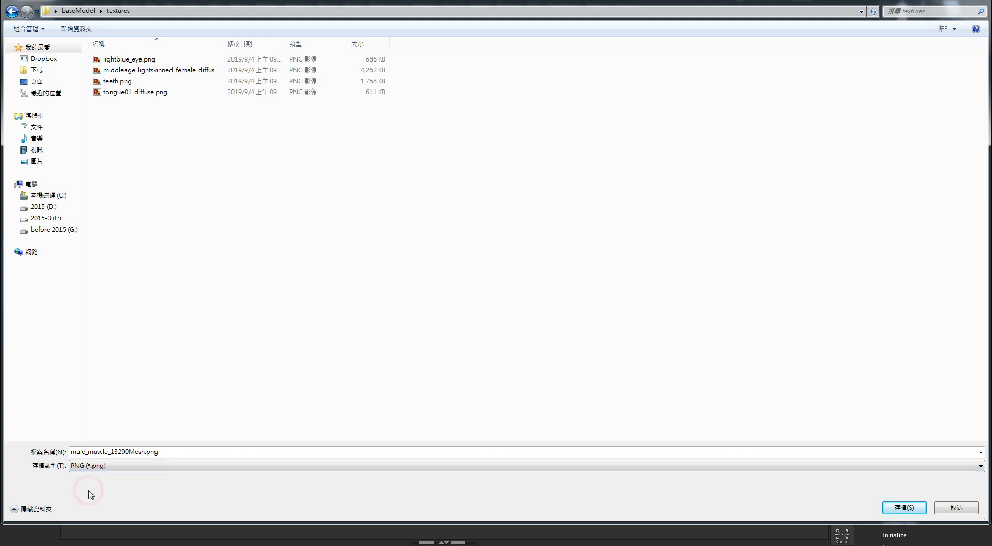
{"action": "double_click", "coordinate": [136, 451]}
{"action": "left_click", "coordinate": [127, 451]}
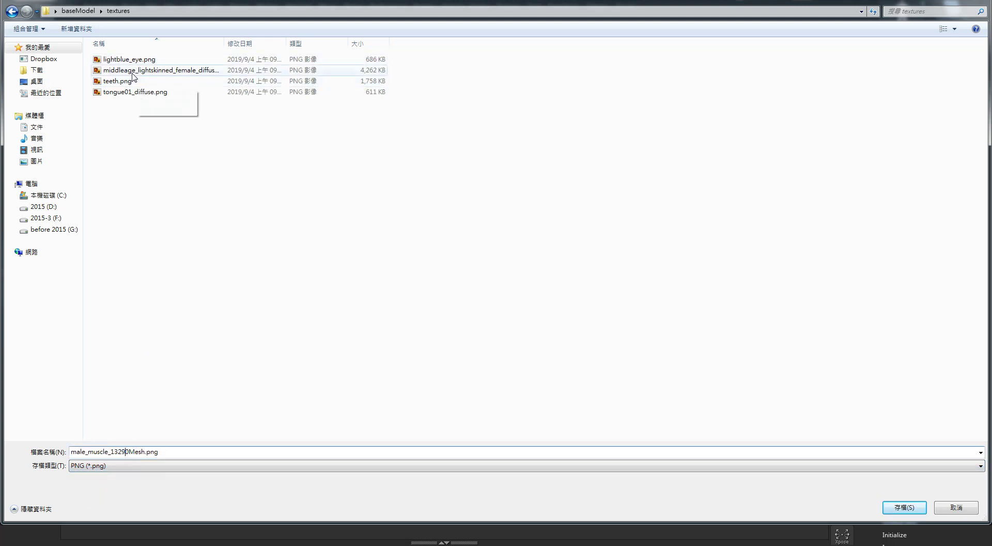
{"action": "left_click", "coordinate": [149, 93]}
{"action": "left_click", "coordinate": [954, 29]}
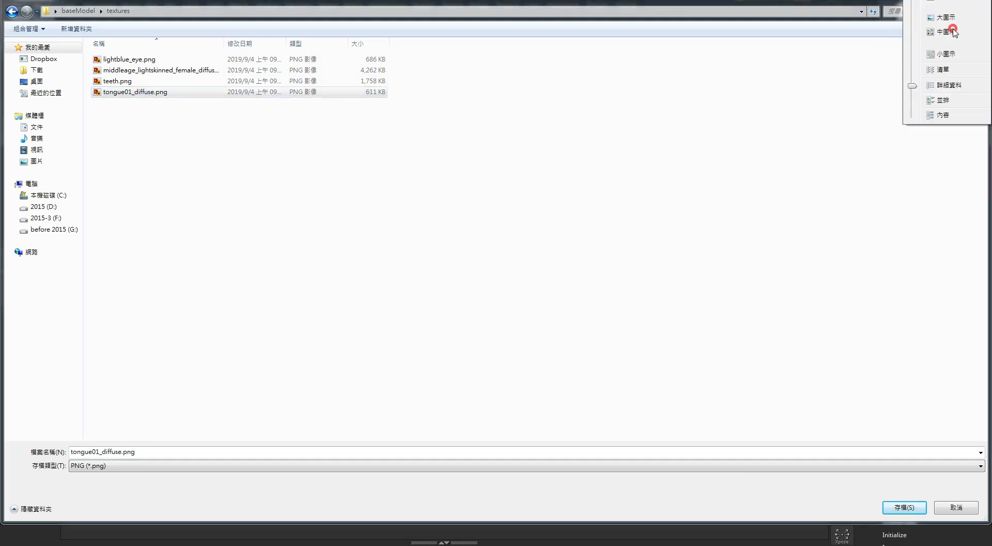
{"action": "left_click", "coordinate": [954, 31]}
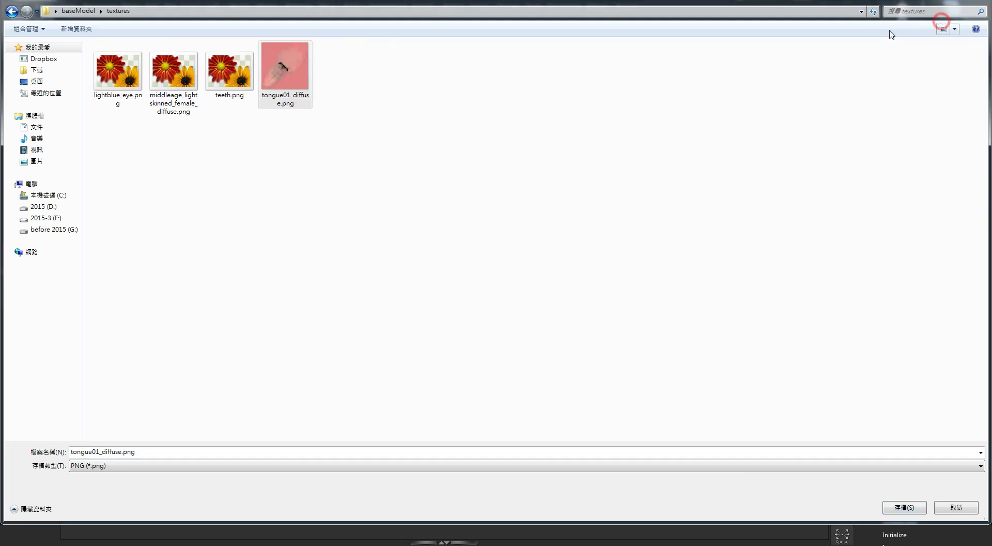
- Rename the file to tongue01_diffuse01, save it, and show the desktop
{"action": "left_click", "coordinate": [136, 453]}
{"action": "double_click", "coordinate": [128, 452]}
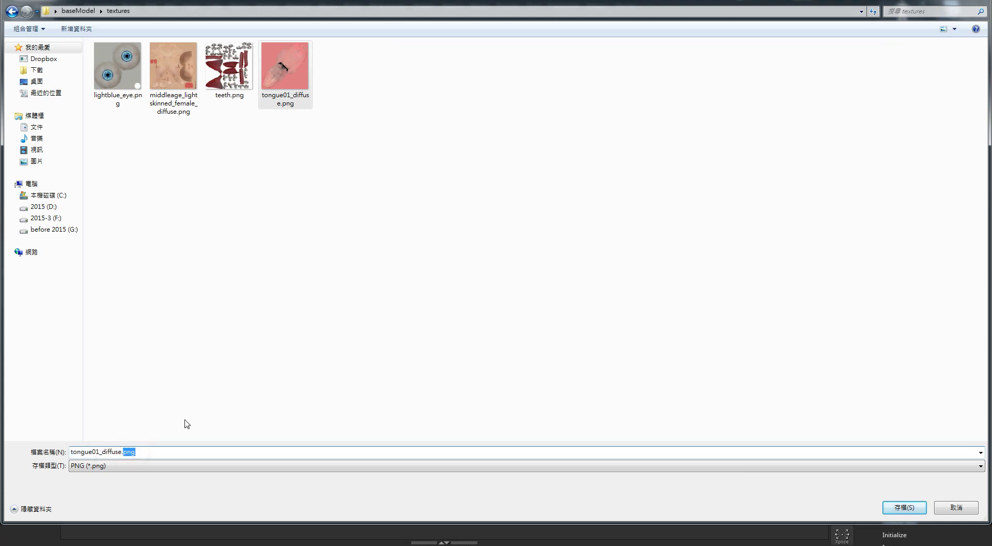
{"action": "key", "text": "BackSpace"}
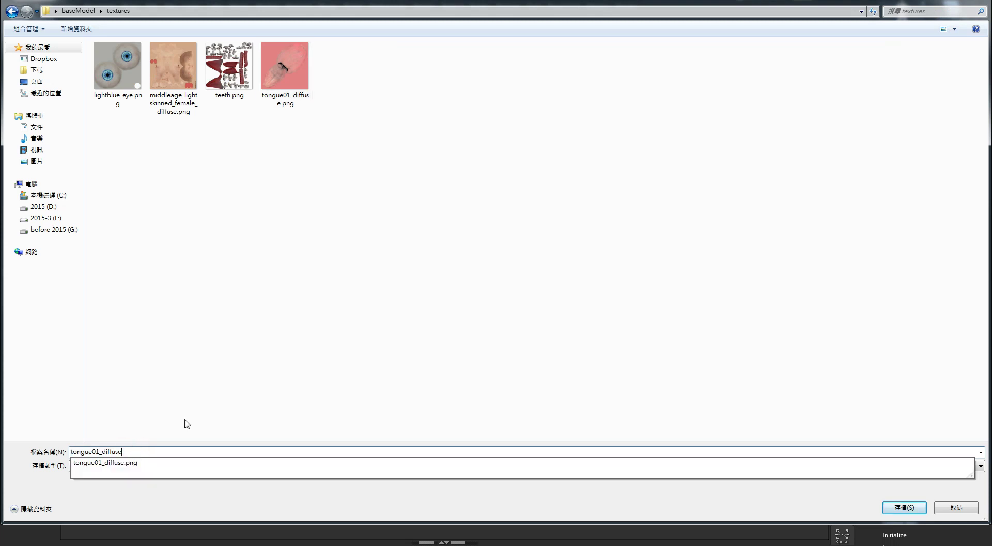
{"action": "type", "text": "01"}
{"action": "key", "text": "Return"}
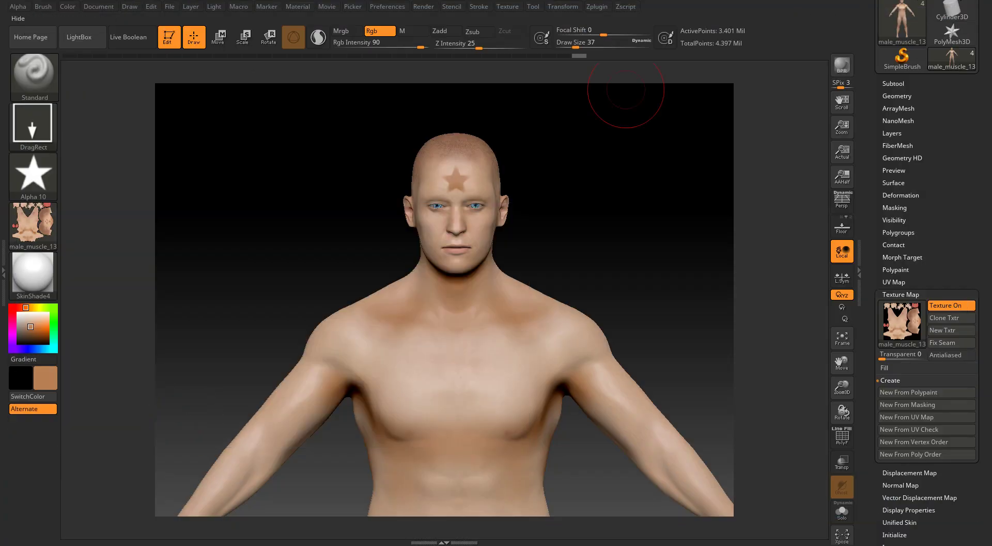
{"action": "key", "text": "super+d"}
- Open tongue01_diffuse01.png from baseModel > textures in Photo Viewer and zoom in to inspect it
{"action": "double_click", "coordinate": [69, 132]}
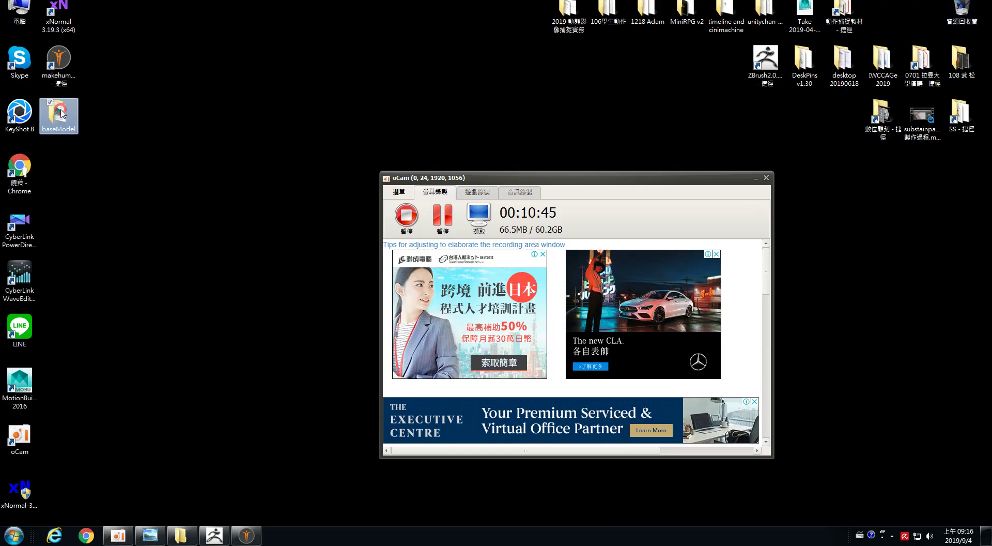
{"action": "double_click", "coordinate": [195, 87]}
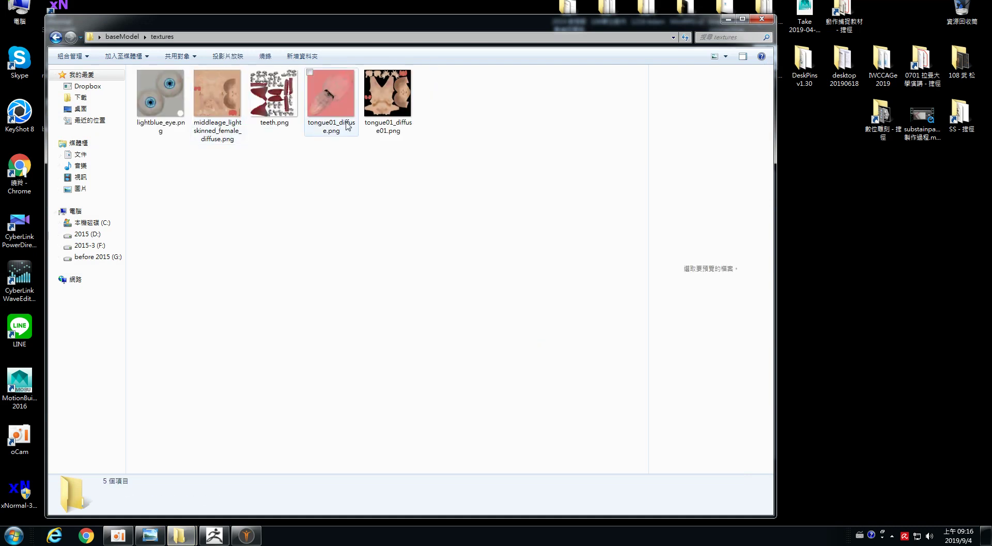
{"action": "double_click", "coordinate": [388, 93]}
{"action": "scroll", "coordinate": [617, 241], "scroll_direction": "up", "scroll_amount": 1}
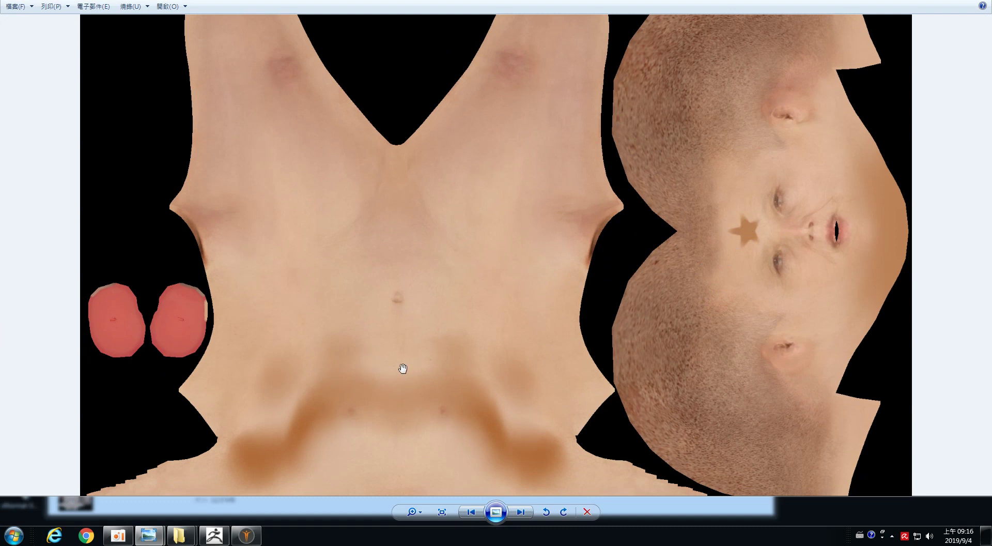
{"action": "left_click_drag", "start_coordinate": [403, 368], "coordinate": [412, 277]}
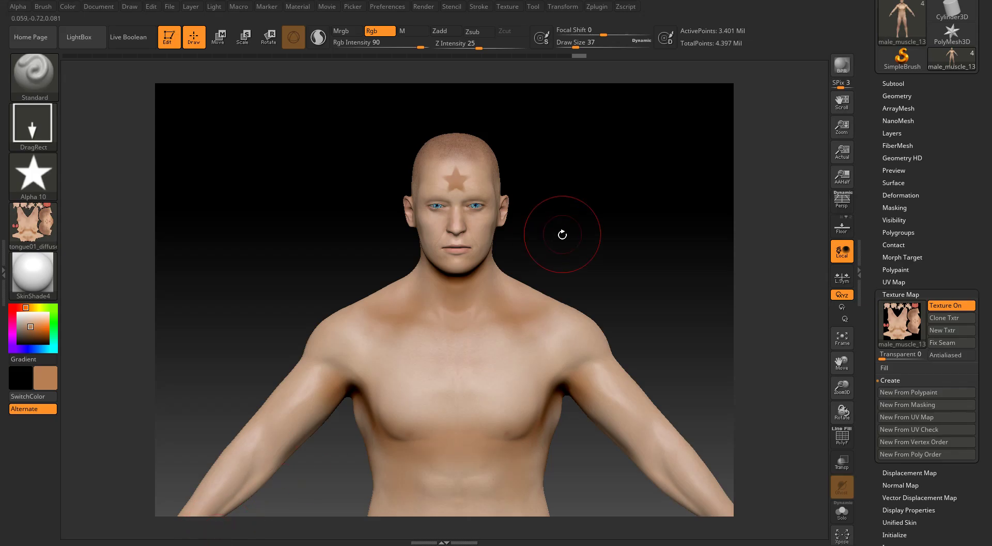
- Save the painted figure one level up in the baseModel folder as the ZTool file baseModel01
{"action": "left_click_drag", "start_coordinate": [561, 233], "coordinate": [580, 235]}
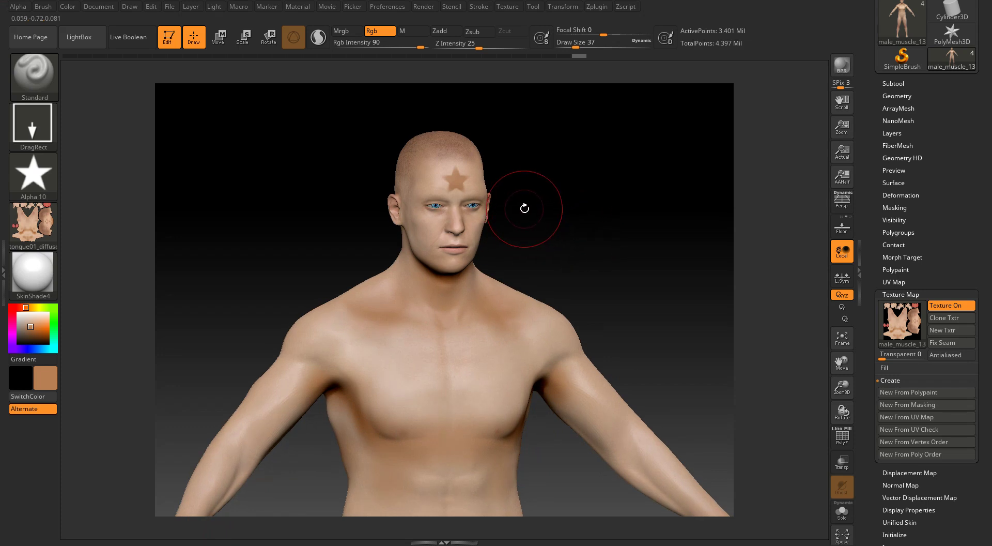
{"action": "scroll", "coordinate": [988, 37], "scroll_direction": "up", "scroll_amount": 3}
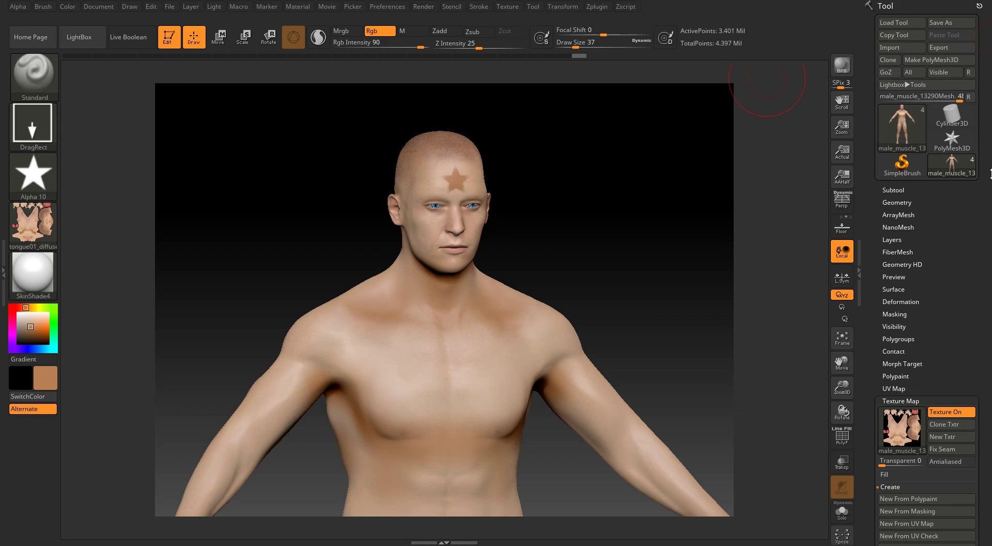
{"action": "left_click", "coordinate": [949, 24]}
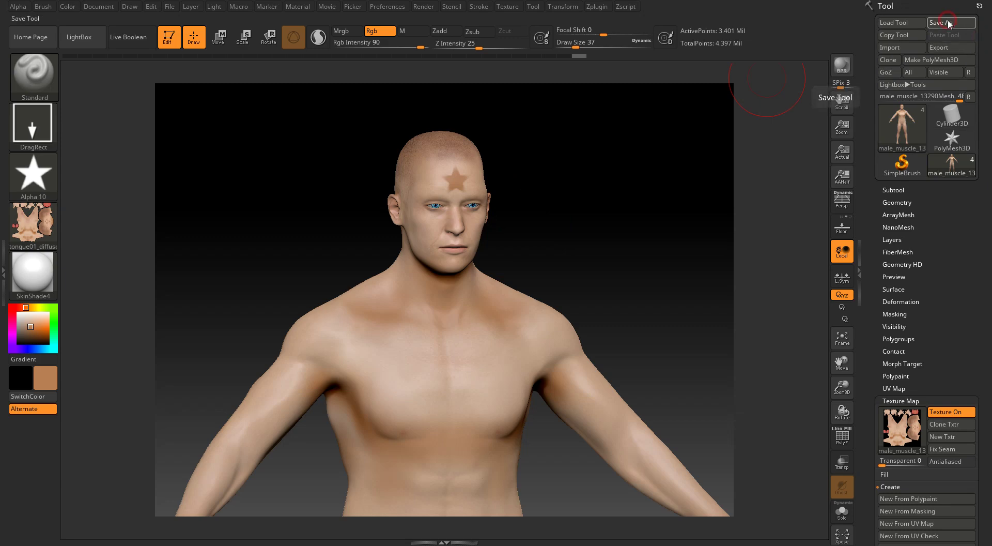
{"action": "left_click", "coordinate": [78, 10]}
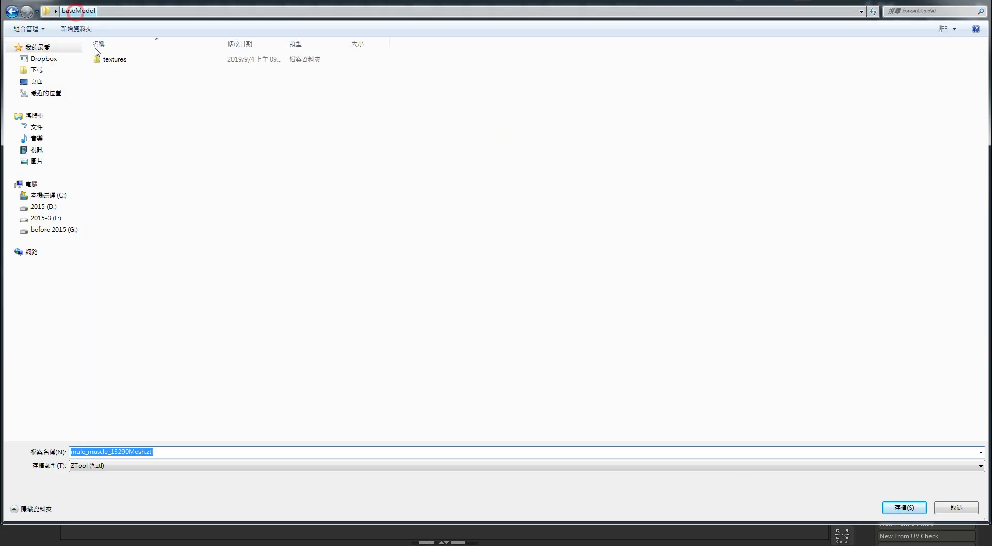
{"action": "left_click_drag", "start_coordinate": [162, 451], "coordinate": [71, 451]}
{"action": "type", "text": "baseModel01"}
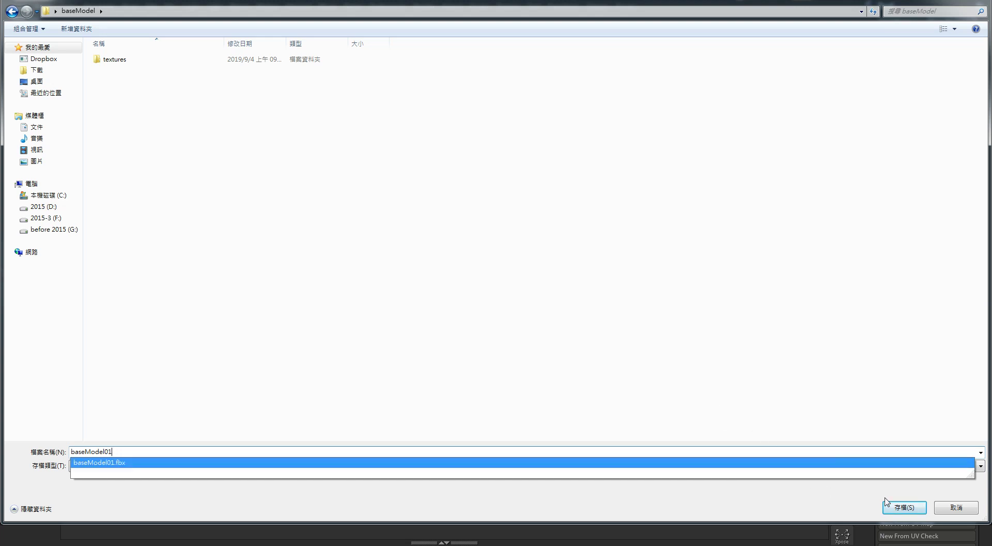
{"action": "left_click", "coordinate": [904, 507]}
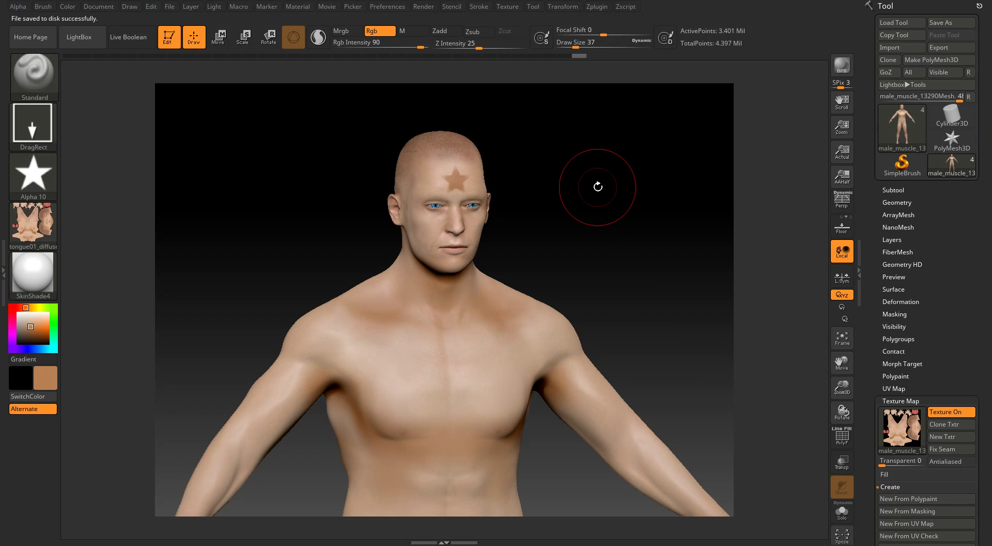
{"action": "left_click", "coordinate": [601, 9]}
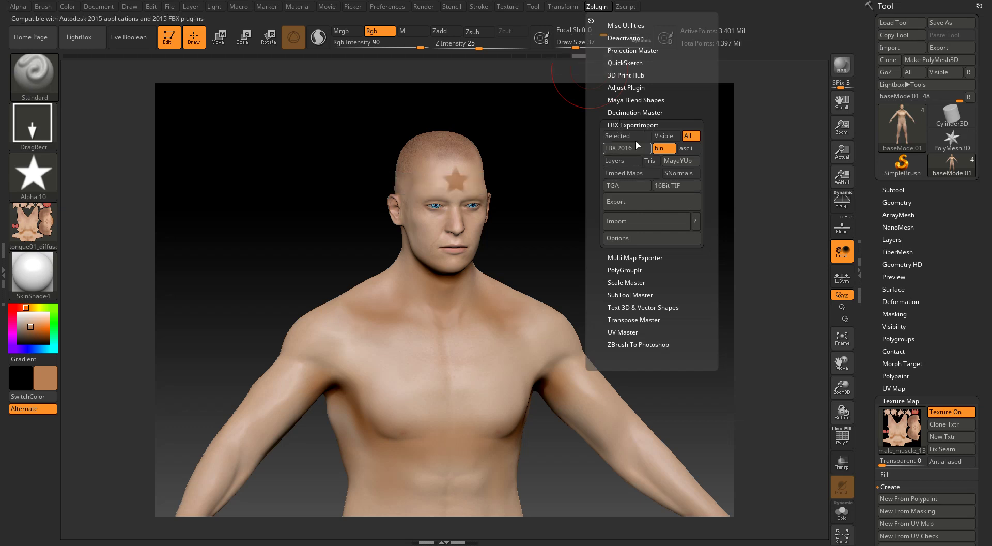
- Export the figure with the FBX ExportImport plugin as baseModel02 into the baseModel folder
{"action": "left_click", "coordinate": [630, 203]}
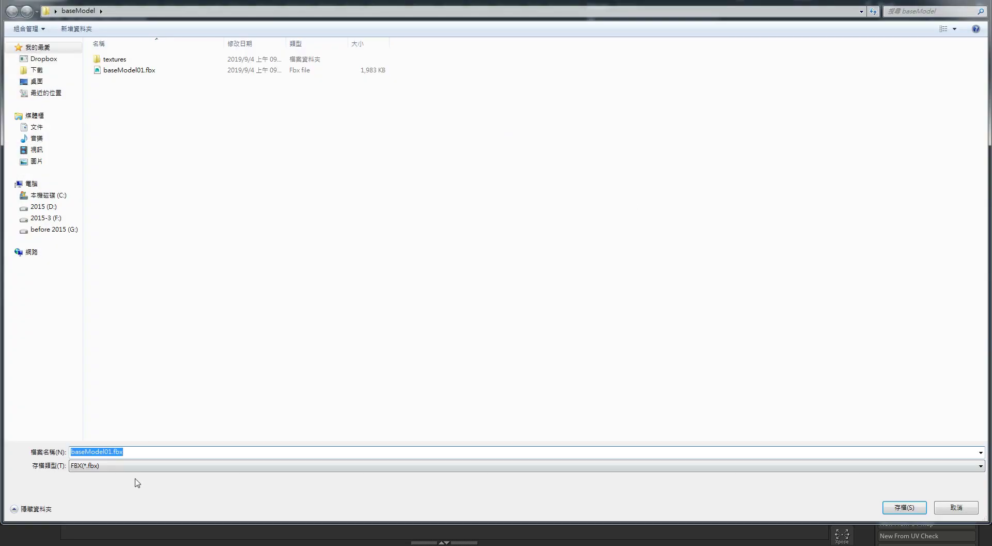
{"action": "left_click", "coordinate": [124, 452]}
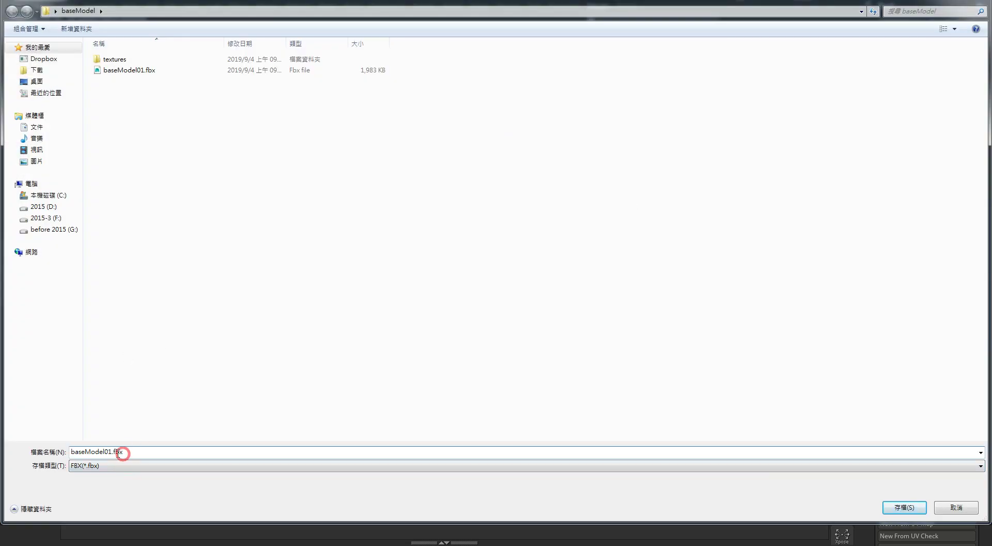
{"action": "key", "text": "shift+Left"}
{"action": "key", "text": "shift+Left"}
{"action": "key", "text": "shift+Left"}
{"action": "key", "text": "shift+Left"}
{"action": "key", "text": "shift+Left"}
{"action": "type", "text": "2"}
{"action": "left_click", "coordinate": [895, 514]}
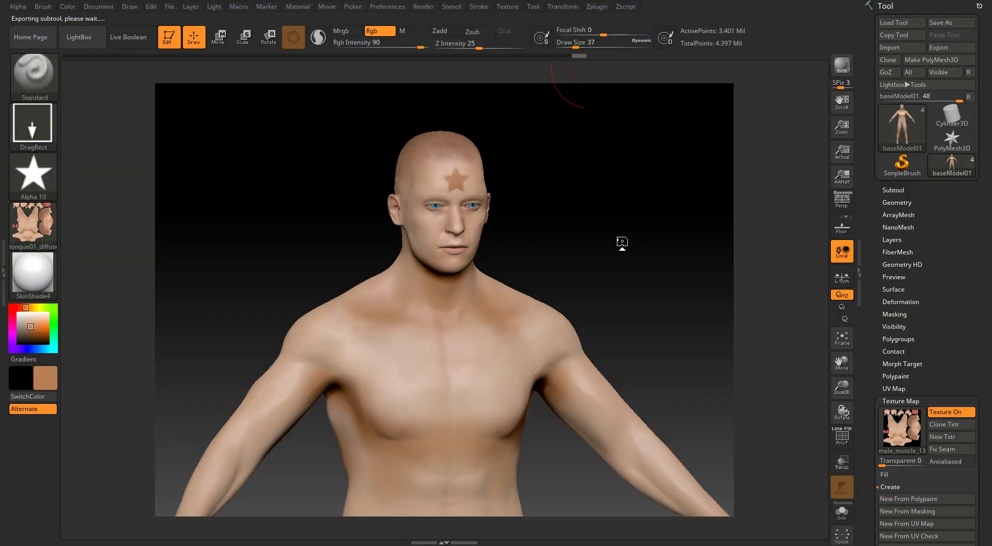